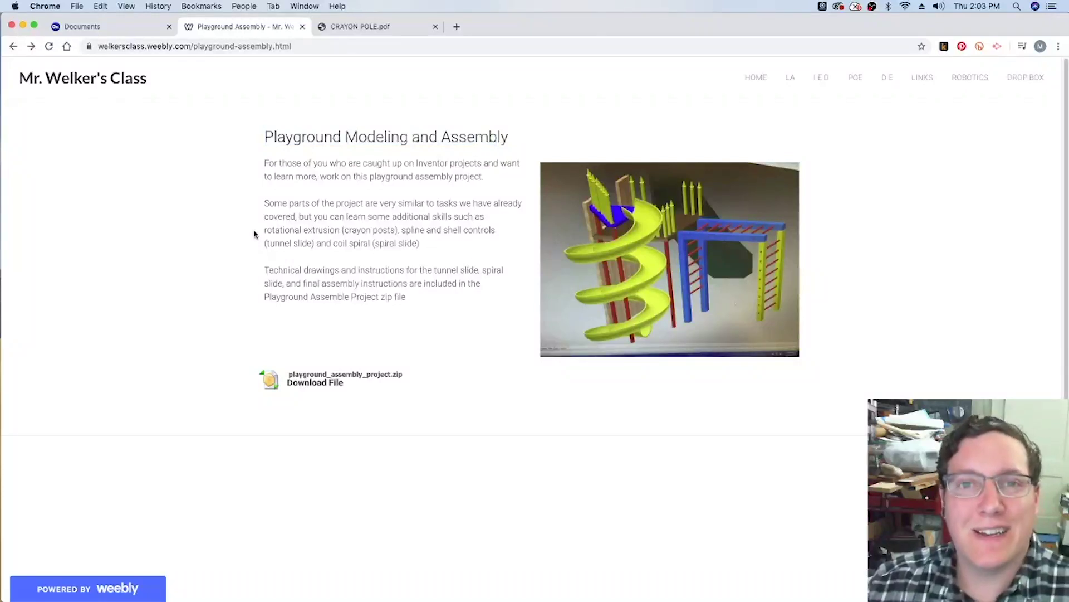
Step: Highlight the start of the page heading and switch to the CRAYON POLE.pdf drawing
left_click_drag(265, 137, 394, 145)
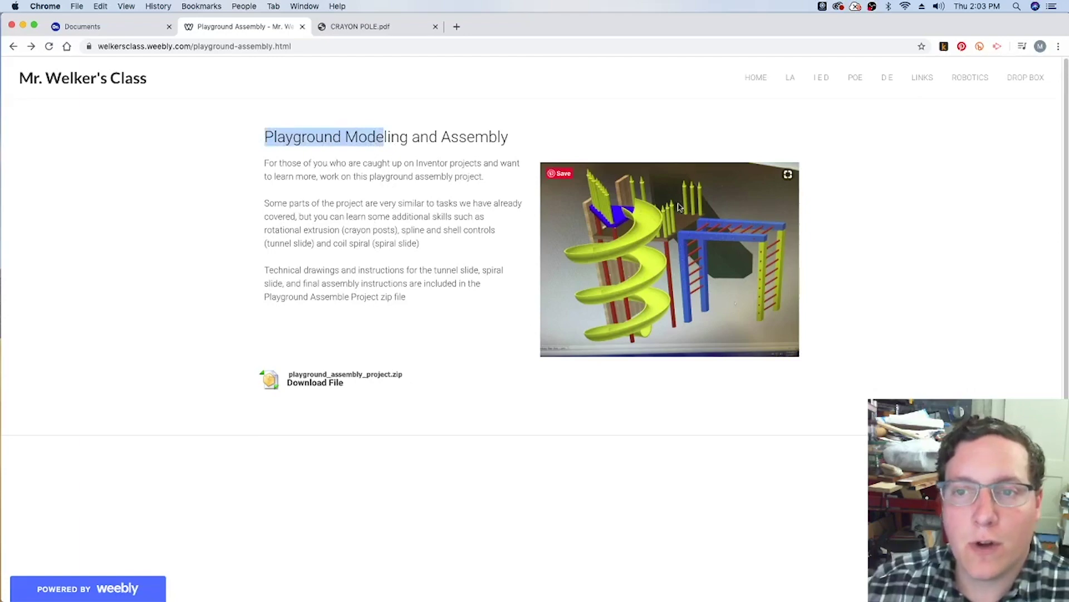
left_click(371, 28)
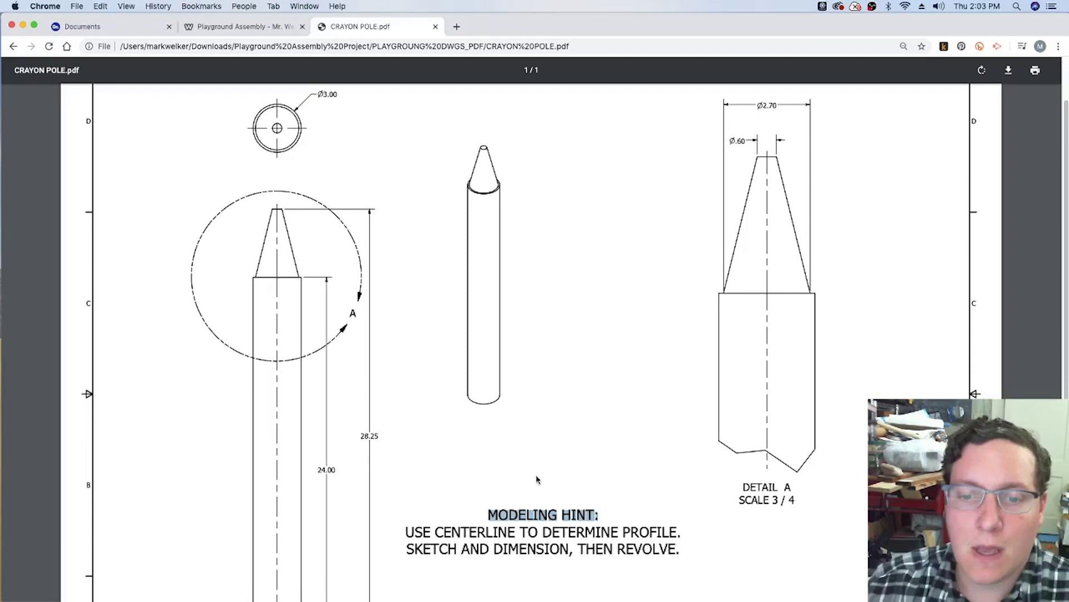
left_click(529, 489)
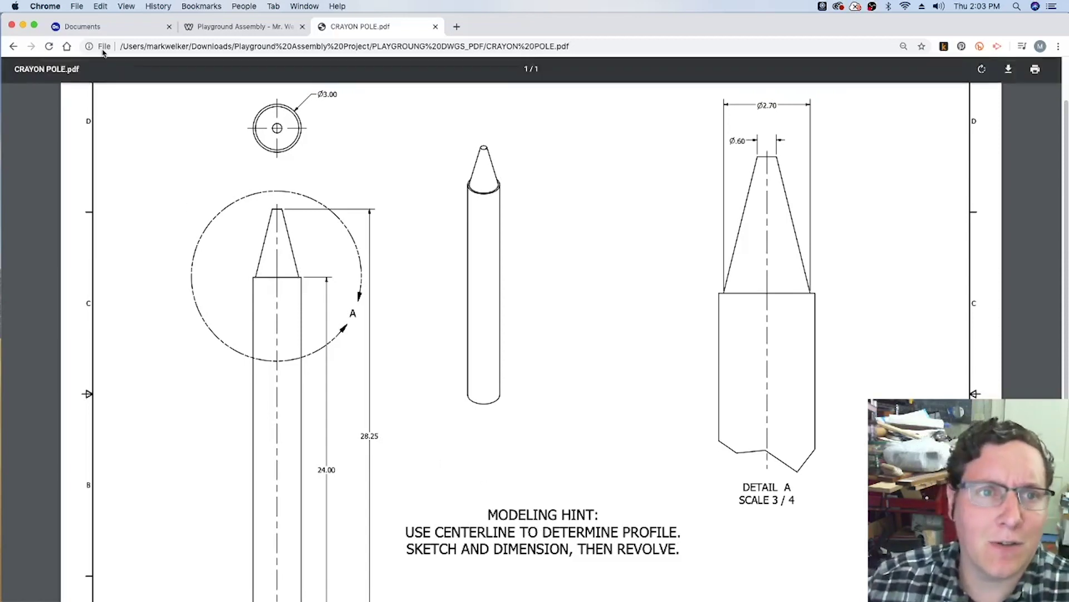
Step: From the Playground Project folder, create a new document named 'Crayon Pole'
left_click(97, 27)
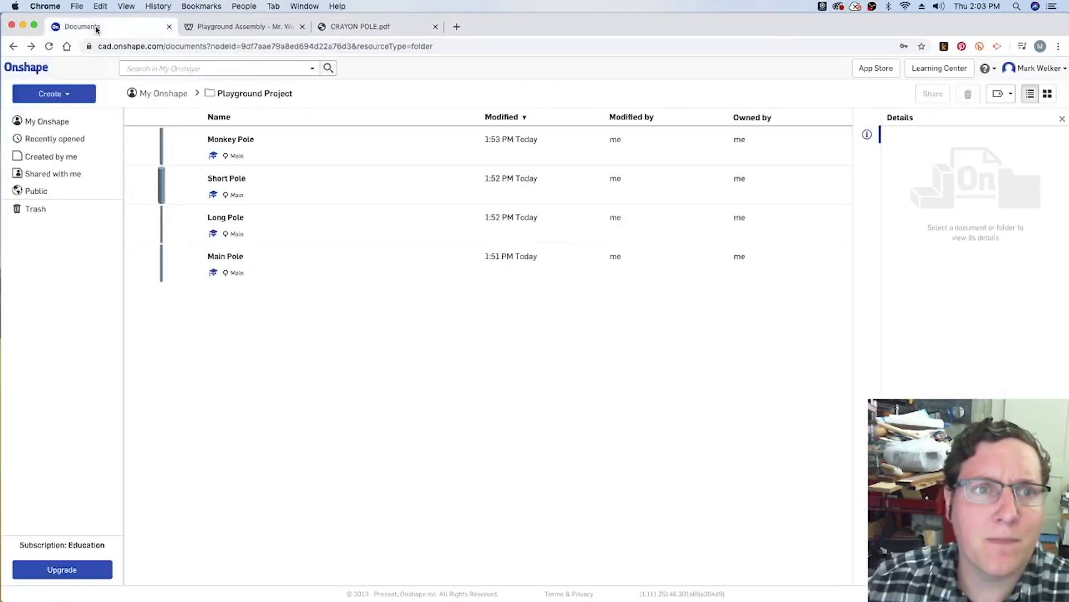
left_click(60, 90)
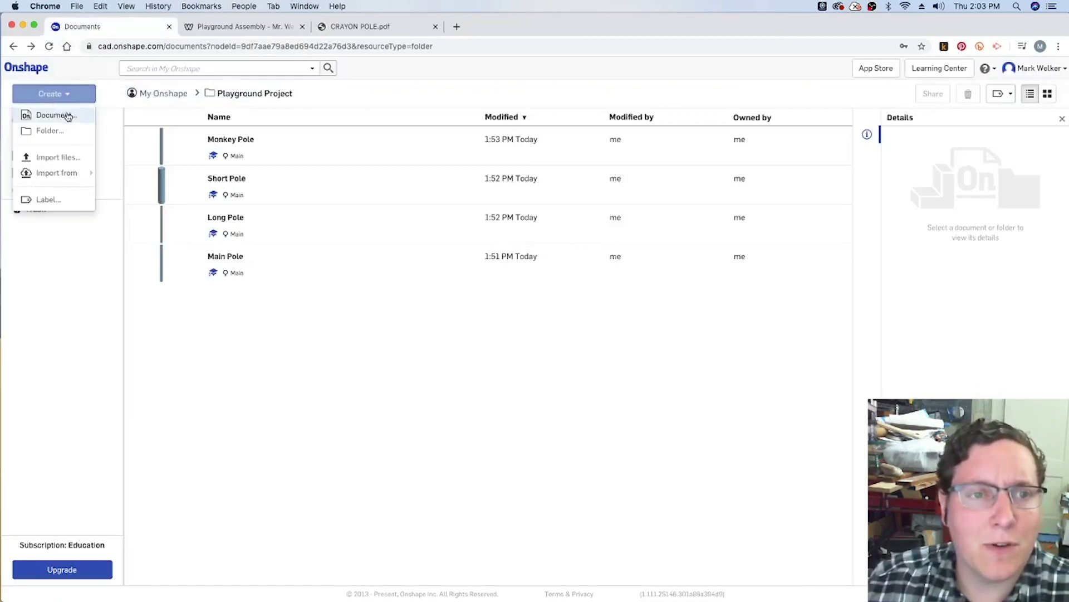
left_click(54, 116)
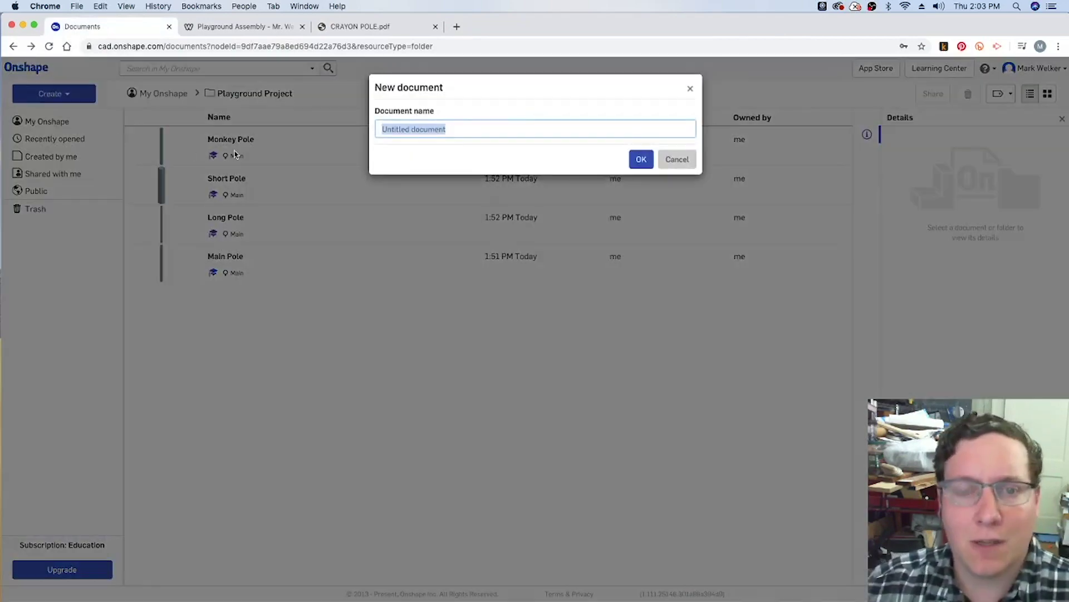
type("Crayon Pole")
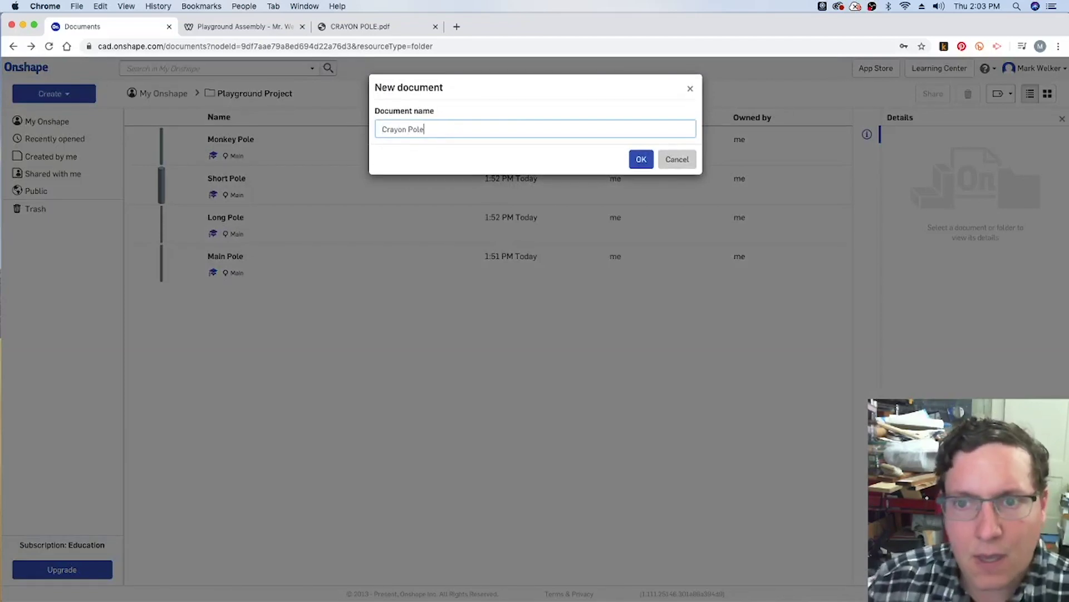
key("Return")
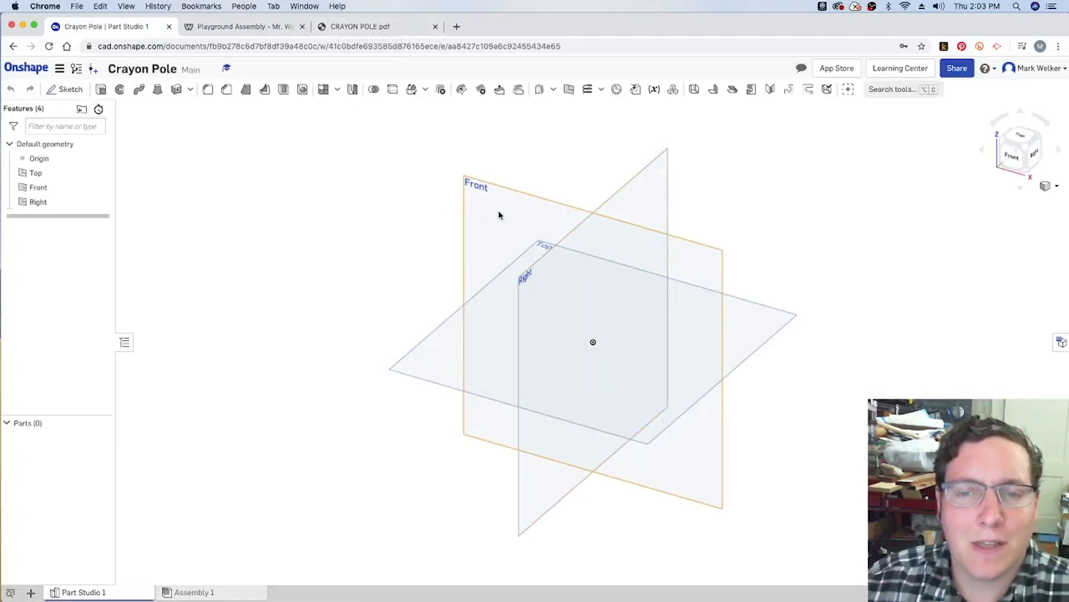
Step: Hide the Top and Right planes, start Sketch 1 on the Front plane, and review the drawing
left_click(101, 173)
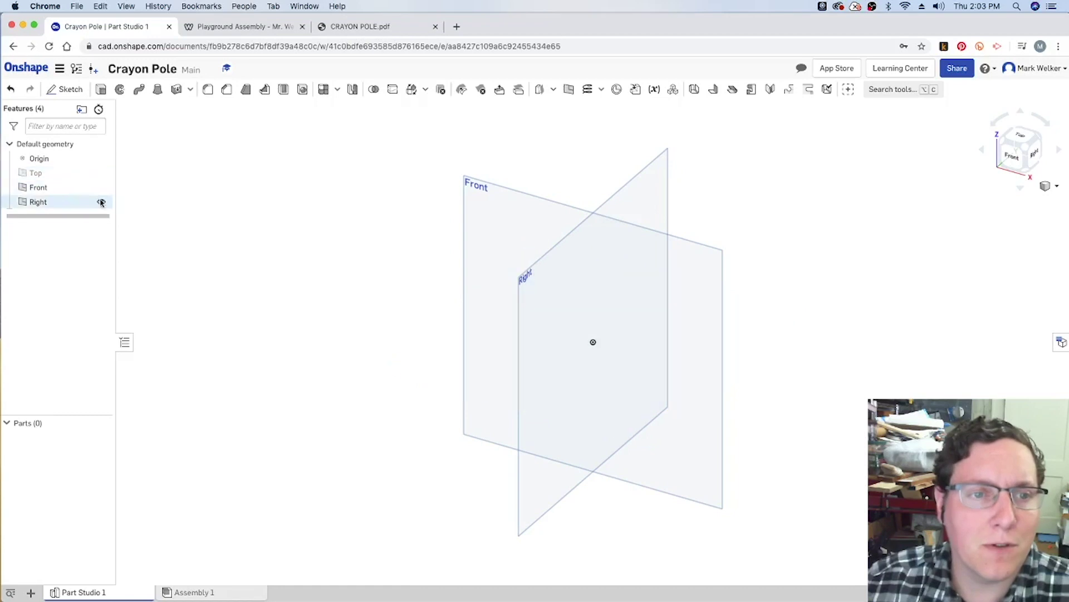
left_click(101, 201)
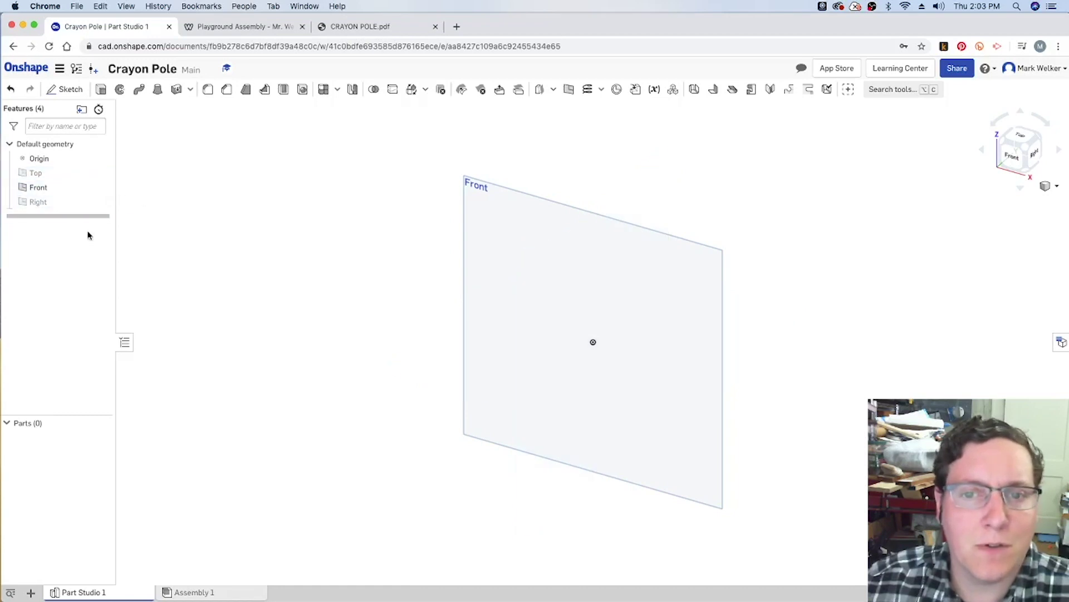
left_click(52, 89)
left_click(596, 273)
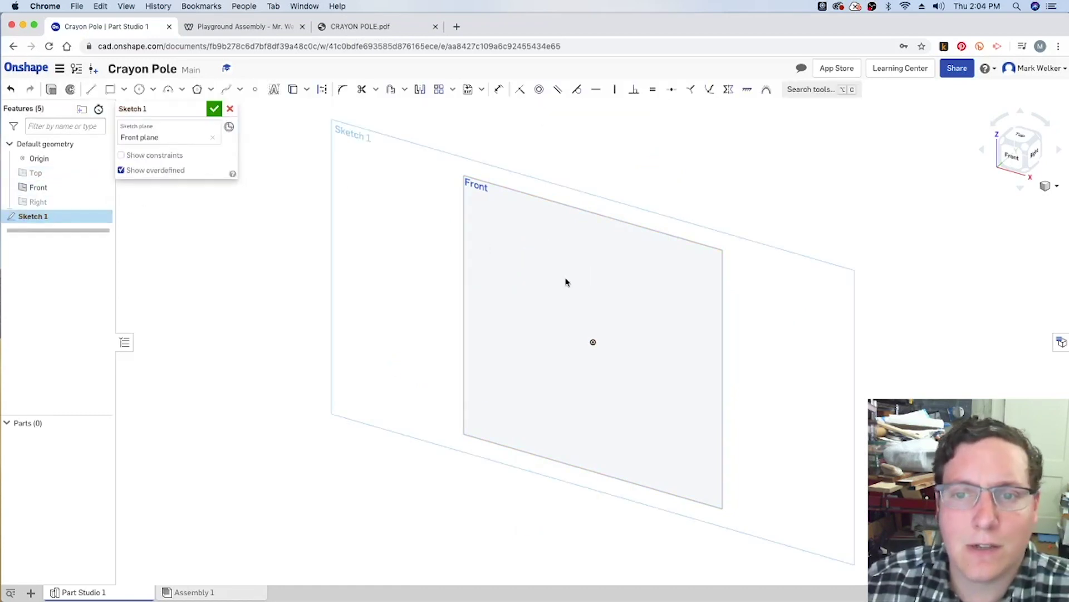
left_click(343, 28)
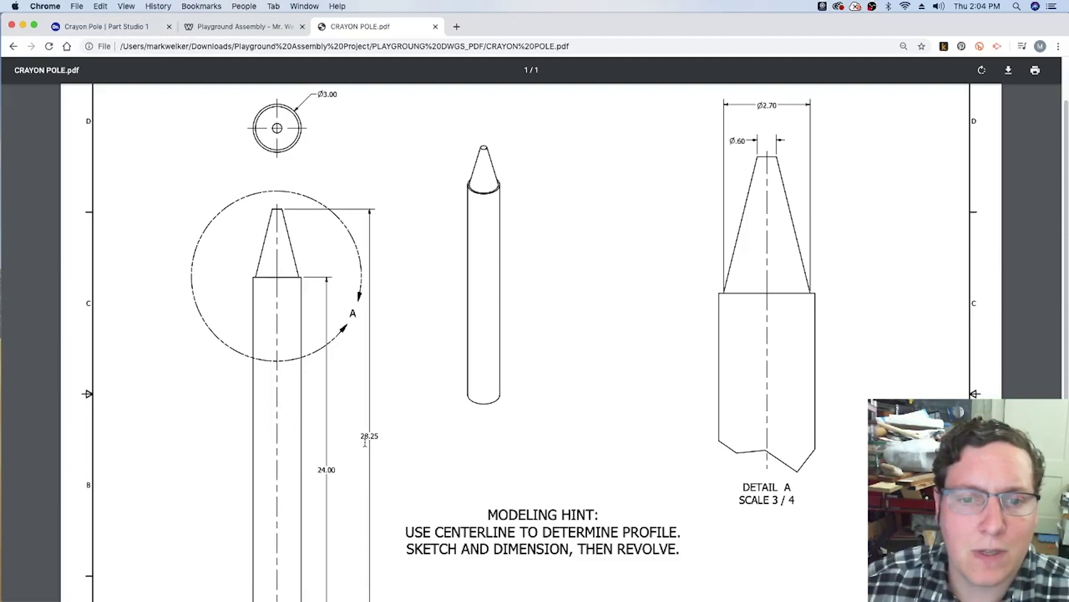
left_click(101, 26)
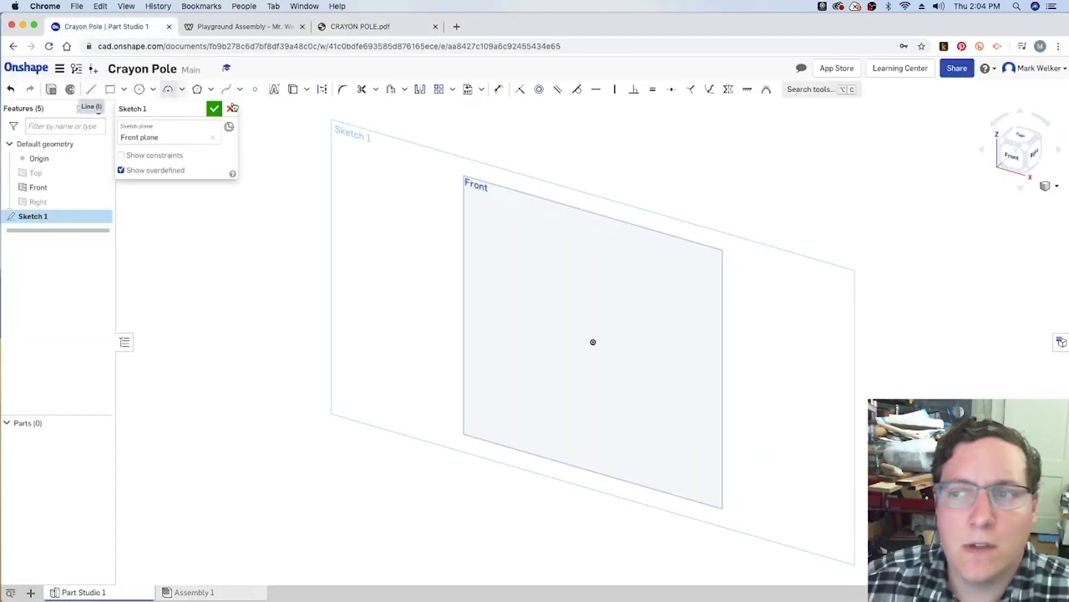
Step: In Front view, draw a vertical line rising from the sketch origin
left_click(1013, 157)
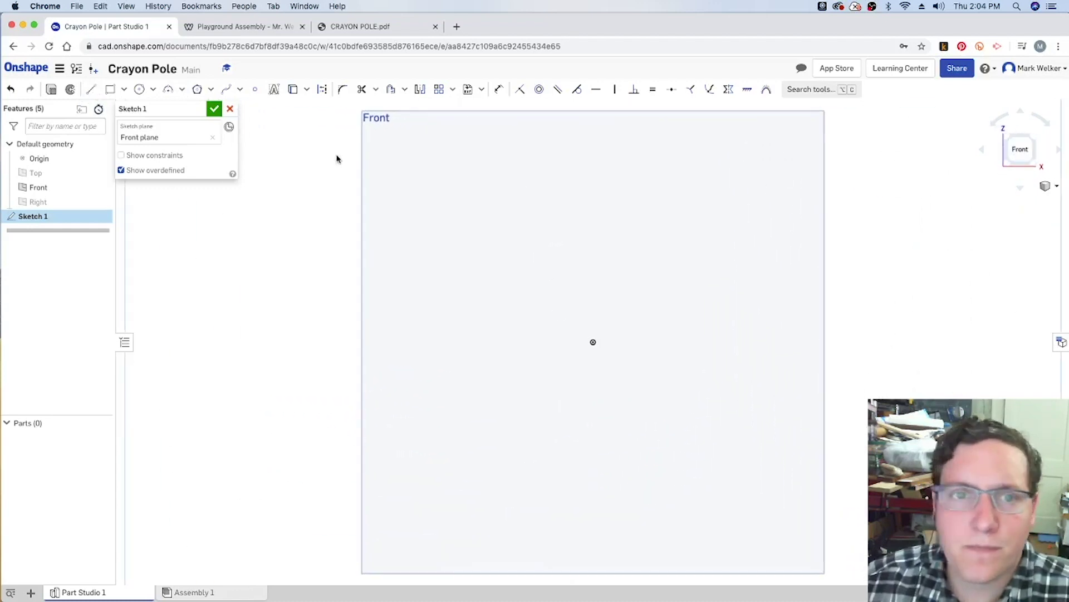
left_click(91, 89)
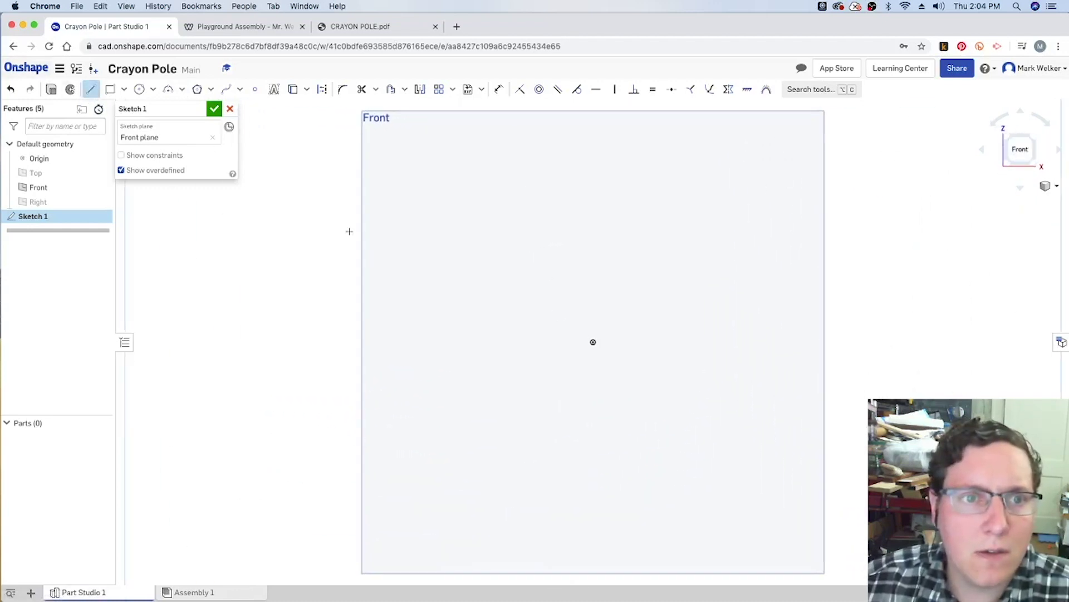
left_click(593, 342)
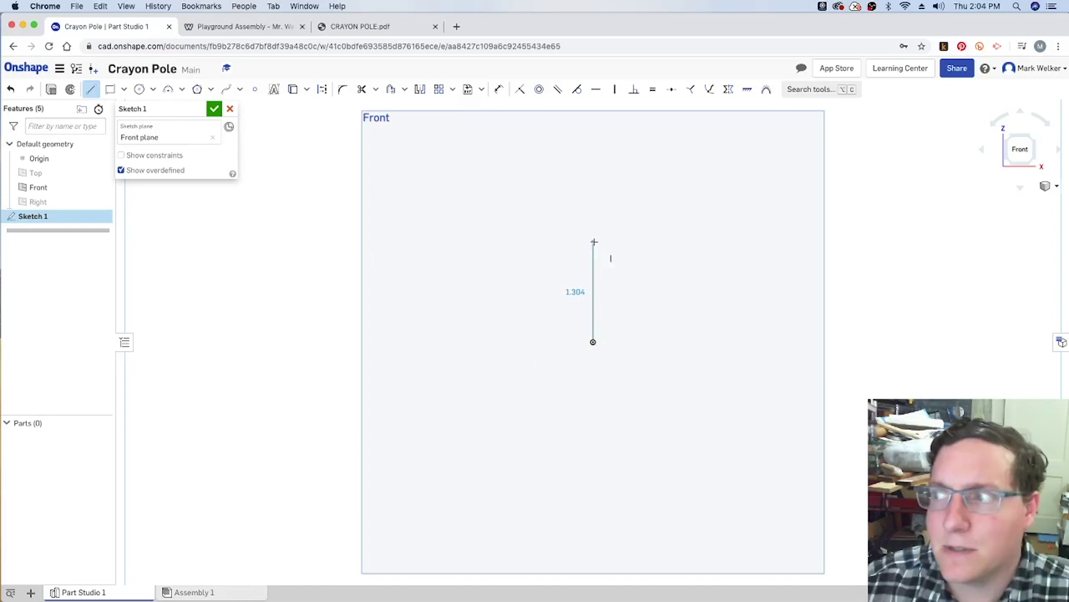
left_click(594, 242)
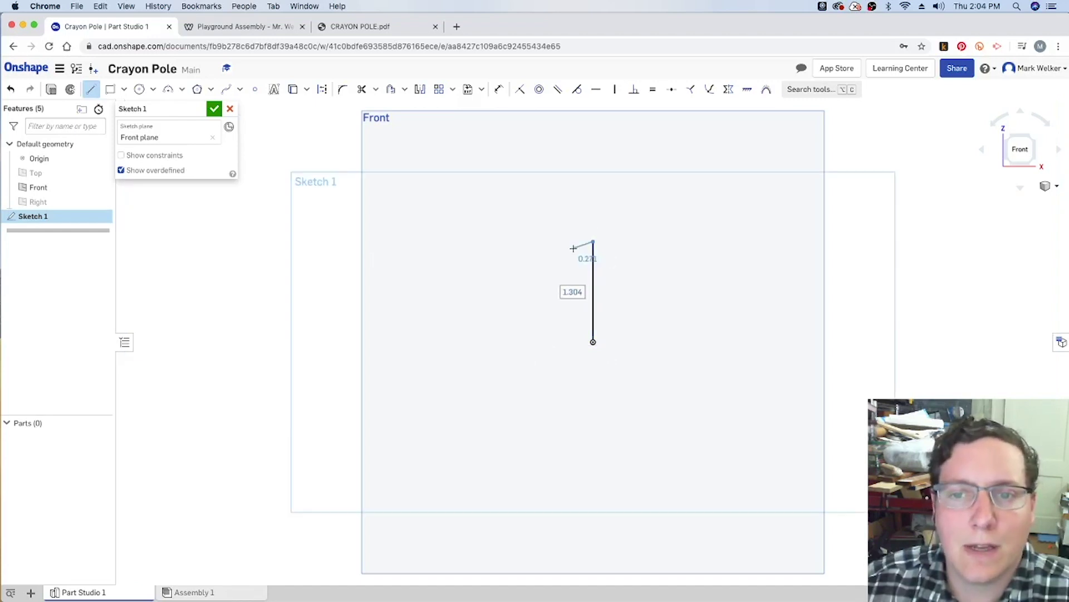
key("Escape")
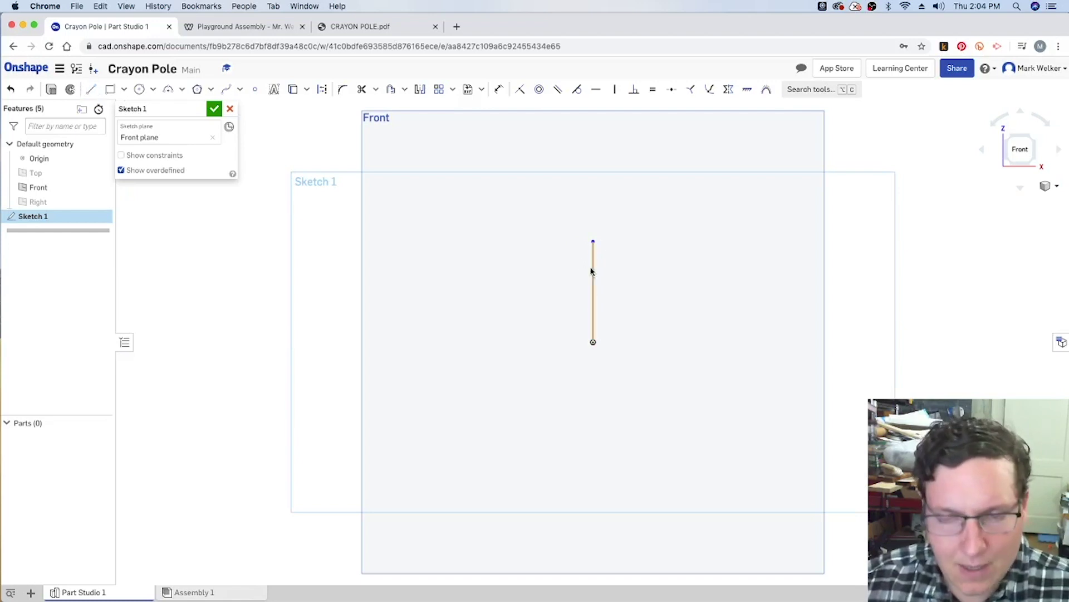
Step: Make the vertical line construction geometry and dimension its length as 28.25
left_click(595, 270)
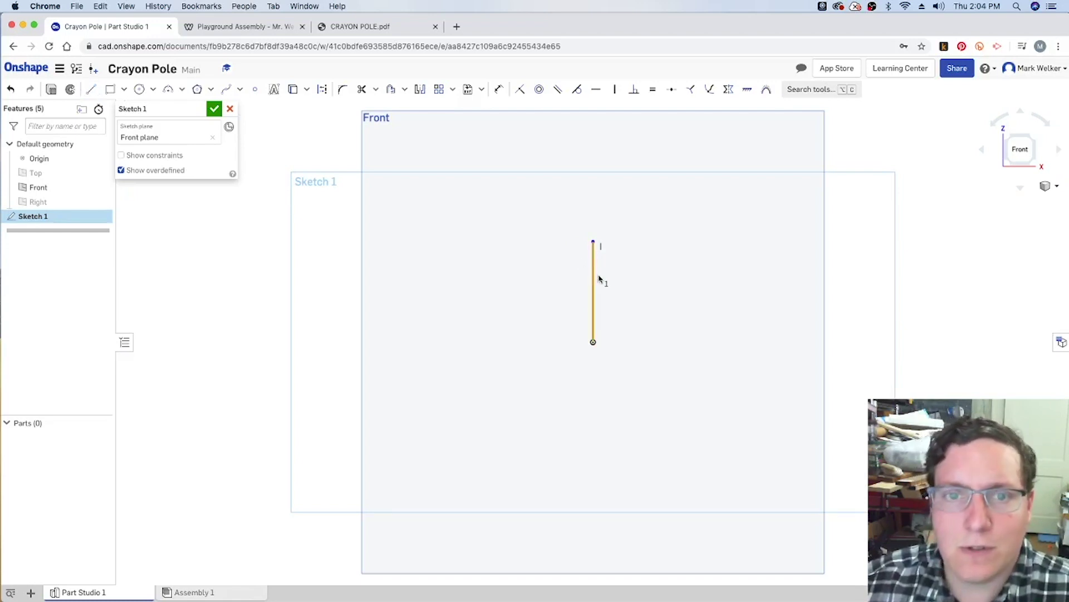
left_click(323, 91)
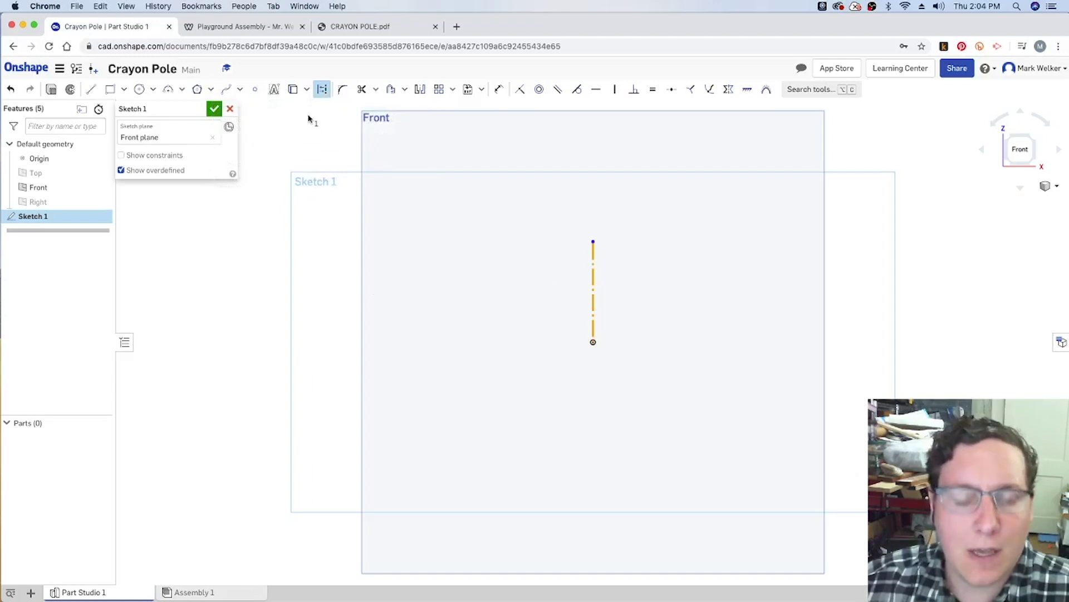
key("u")
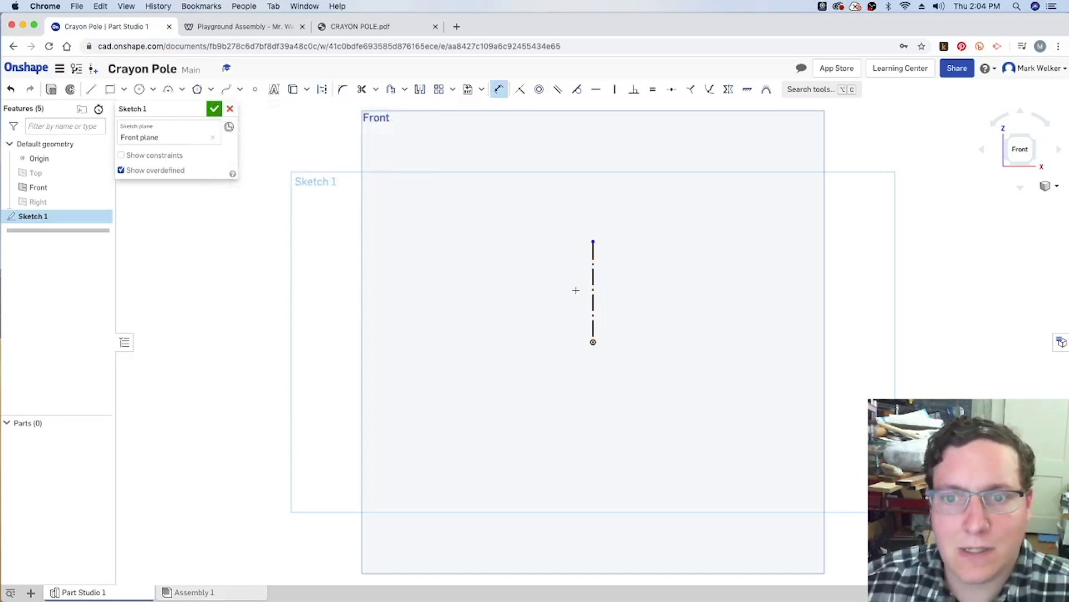
left_click(593, 279)
left_click(535, 302)
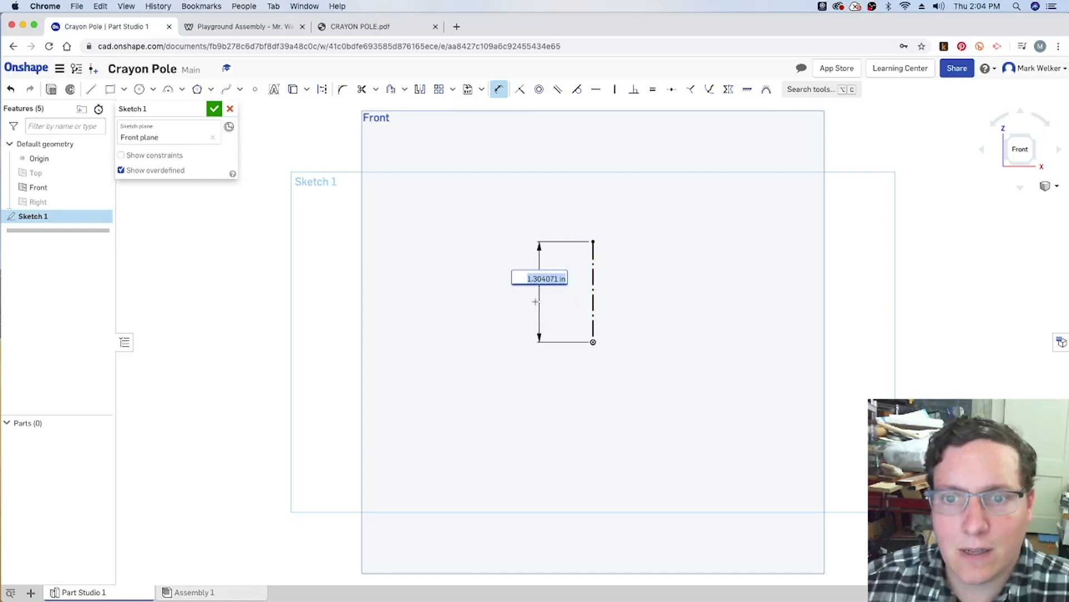
type("28.25")
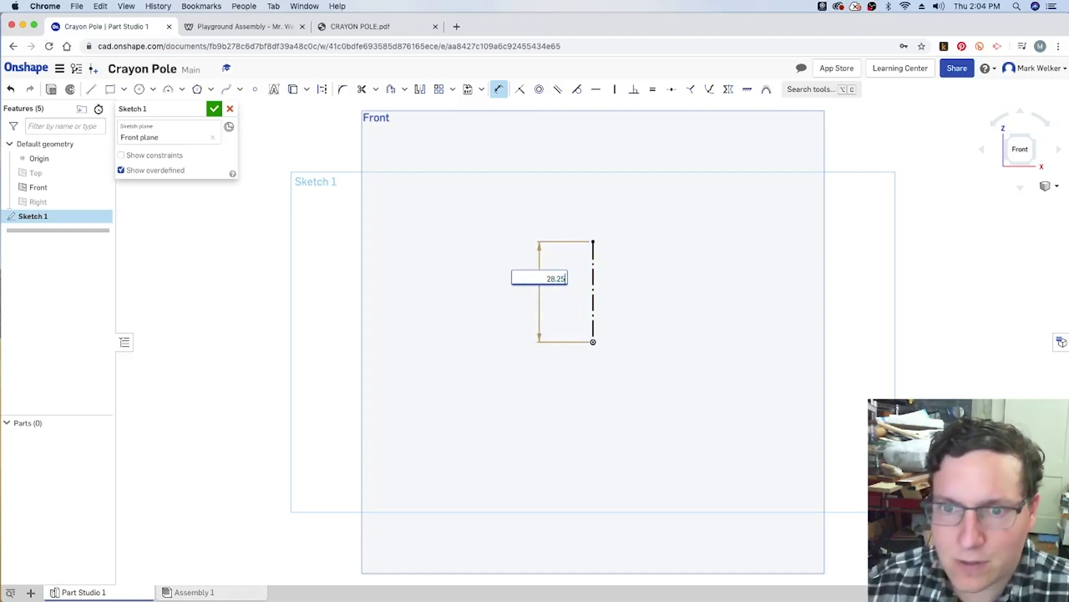
key("Return")
scroll(447, 417, "down", 3)
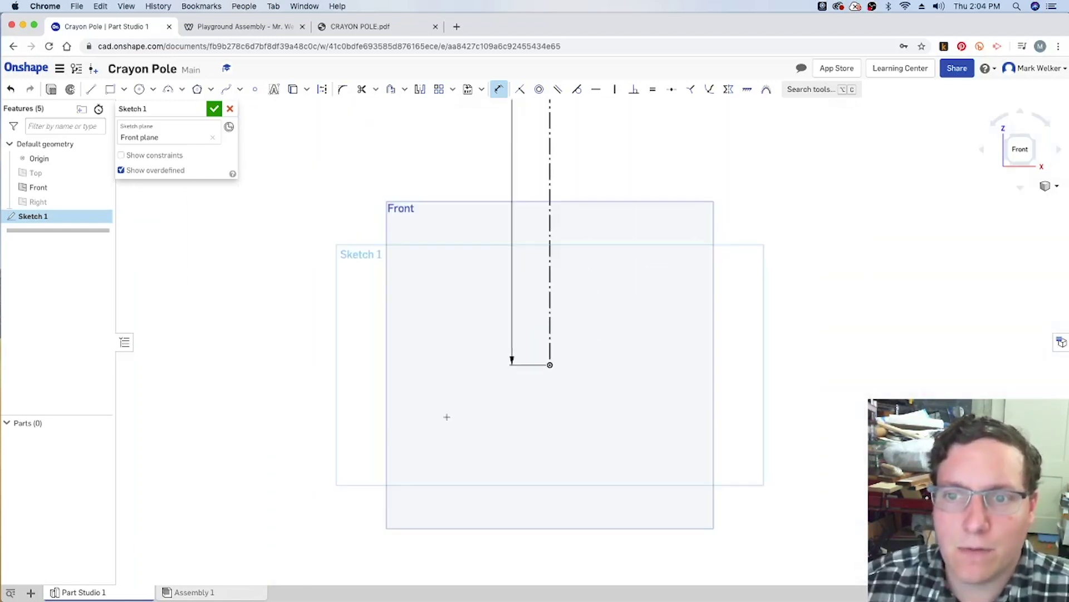
scroll(446, 416, "down", 5)
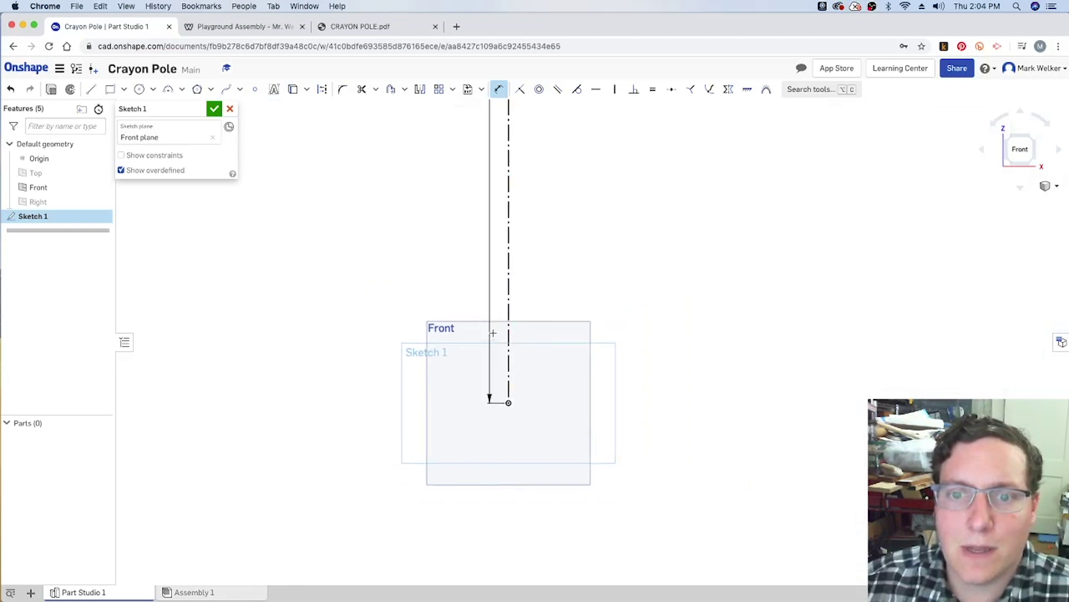
middle_click_drag(461, 299, 413, 420)
scroll(415, 424, "down", 2)
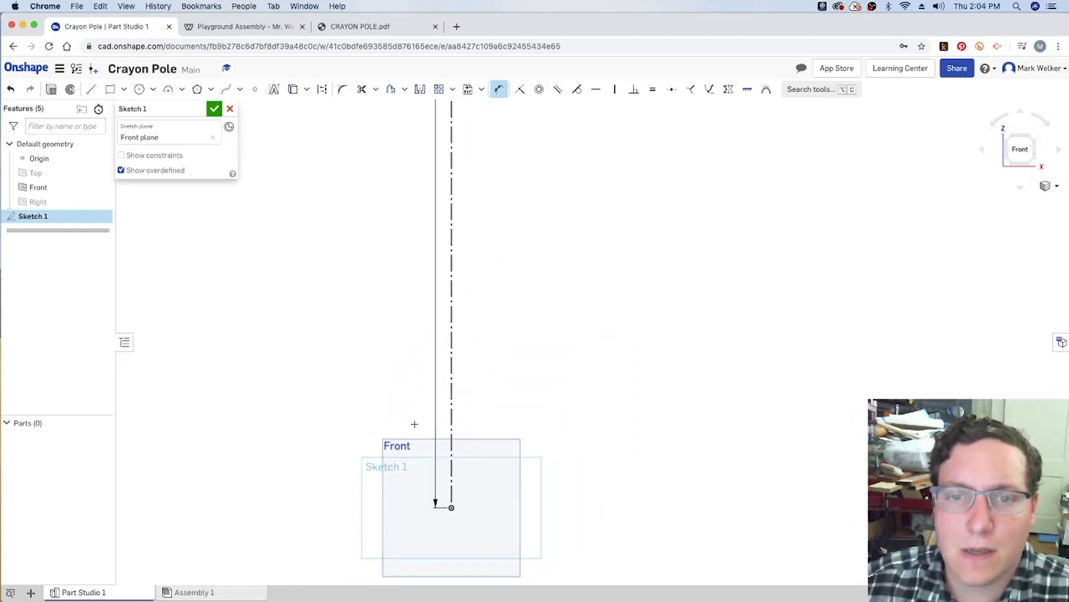
scroll(415, 424, "down", 1)
middle_click_drag(392, 308, 370, 373)
scroll(371, 382, "down", 2)
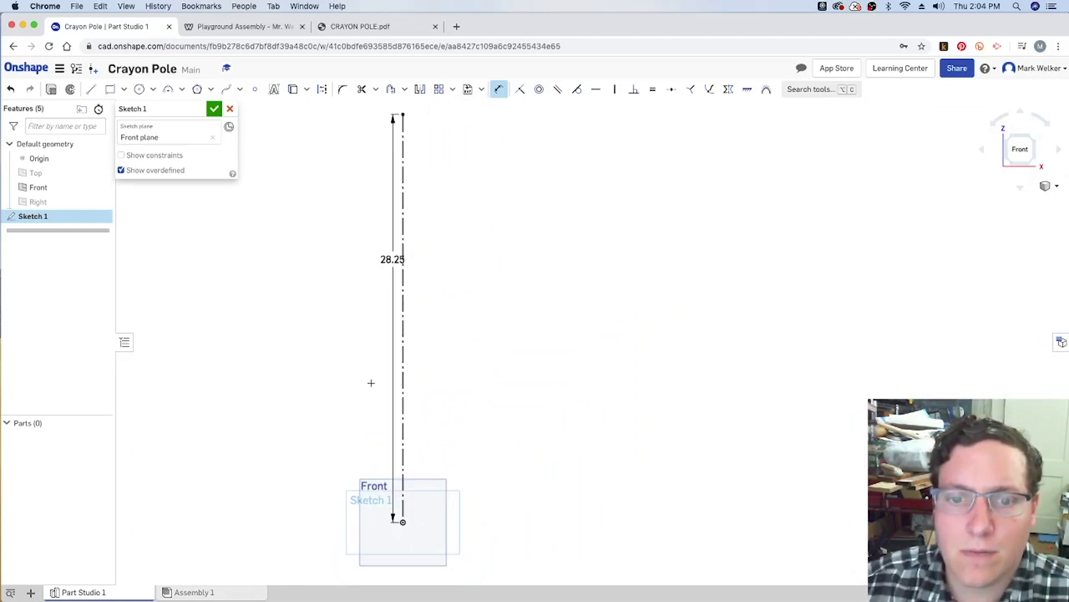
scroll(364, 294, "up", 1)
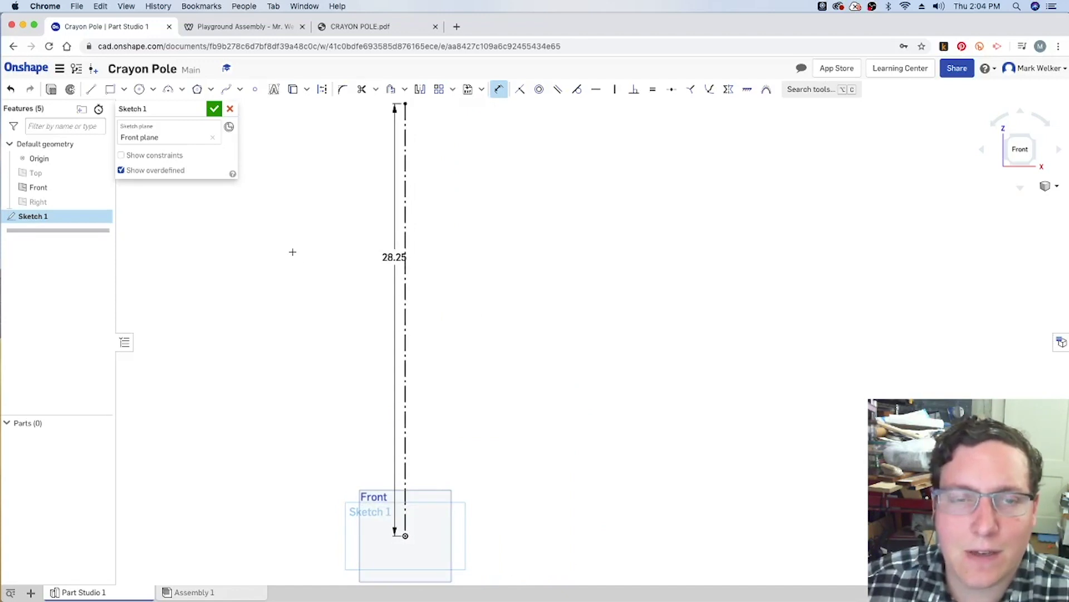
left_click(356, 27)
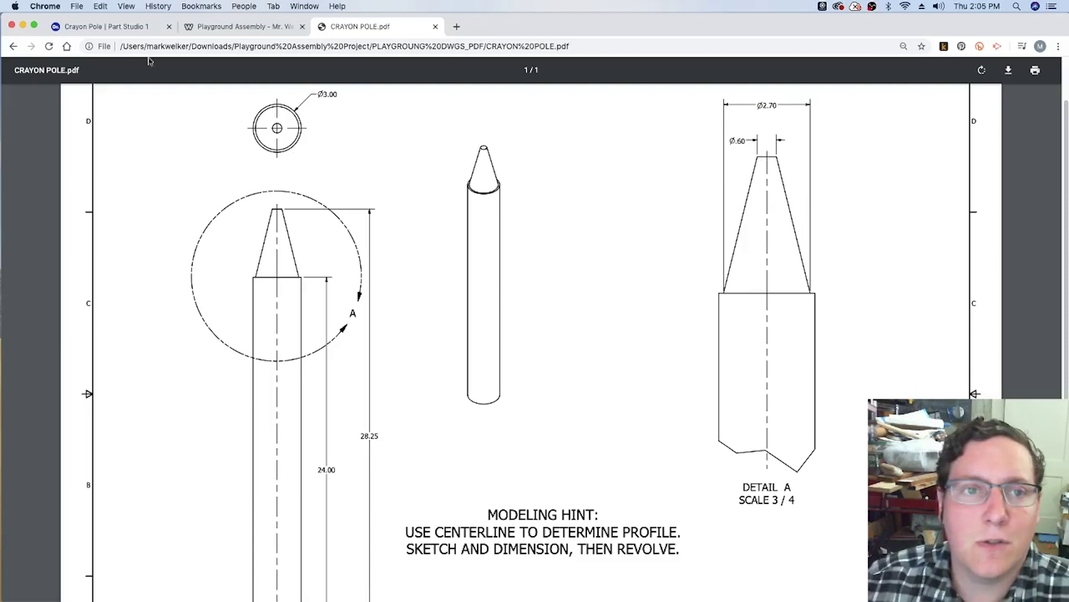
Step: Draw the connected half-profile beside the centerline: base, tall side, inward step, slanted taper
left_click(131, 26)
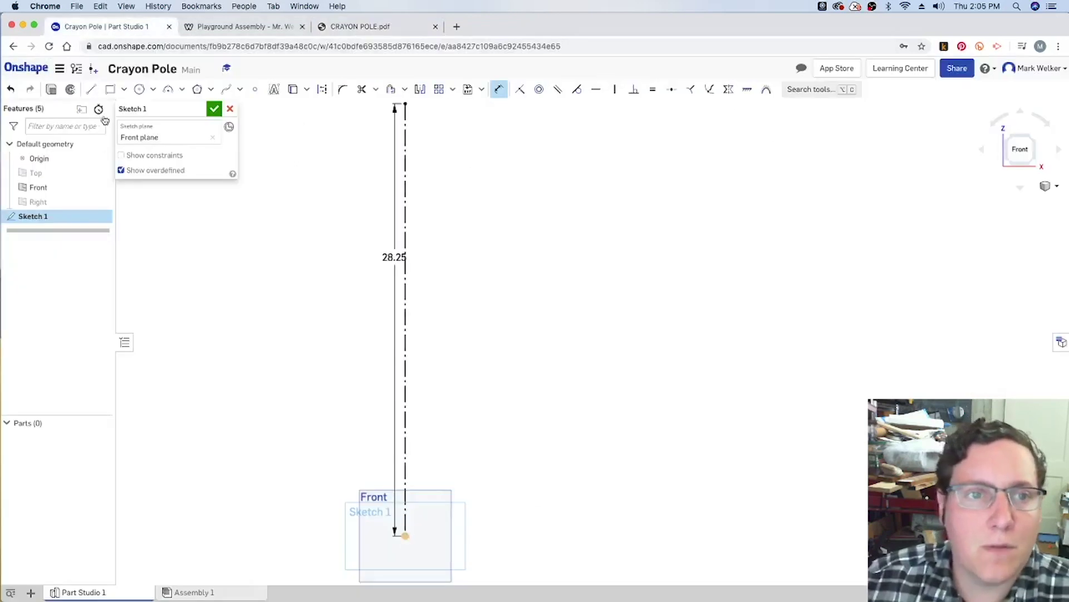
left_click(92, 89)
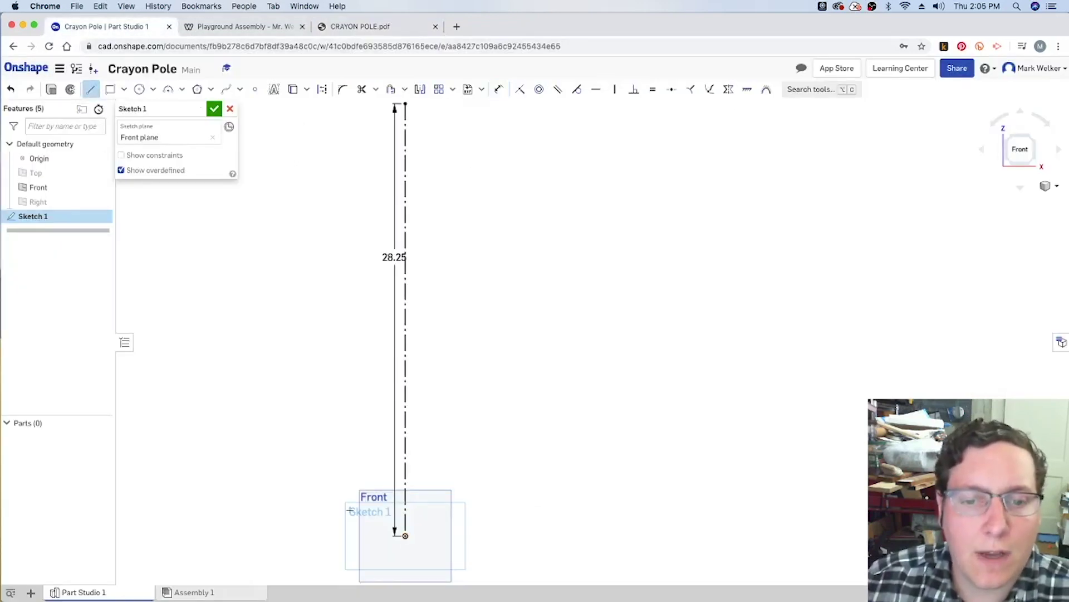
left_click(405, 536)
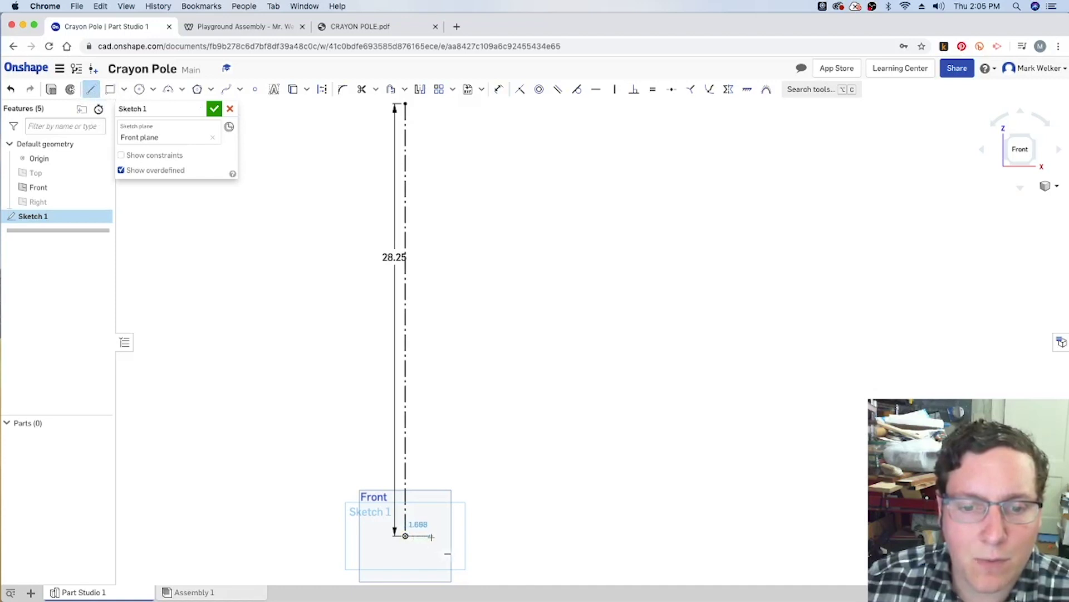
left_click(431, 536)
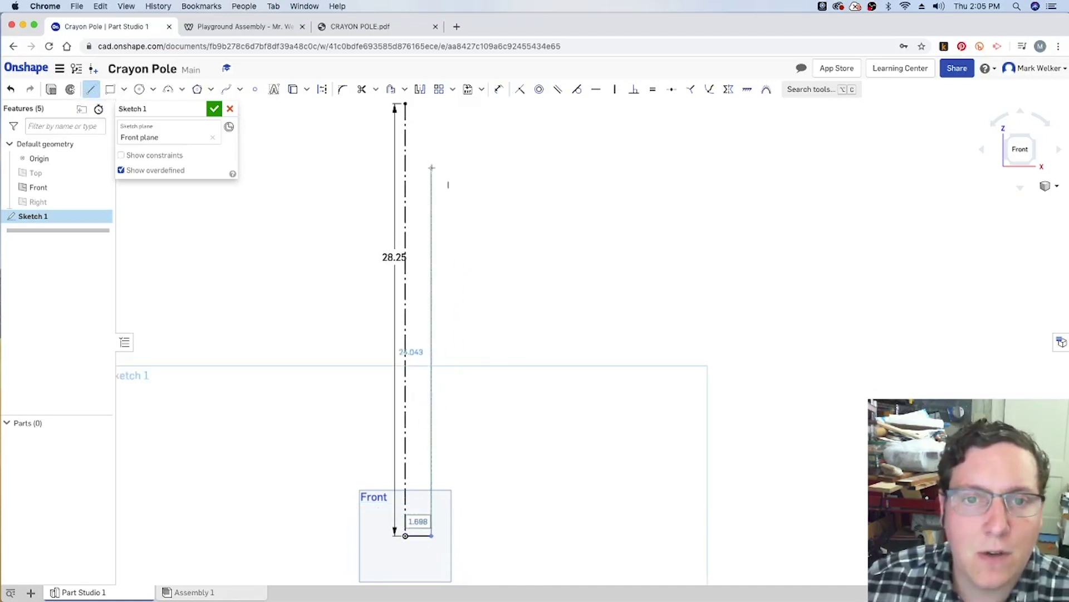
left_click(431, 146)
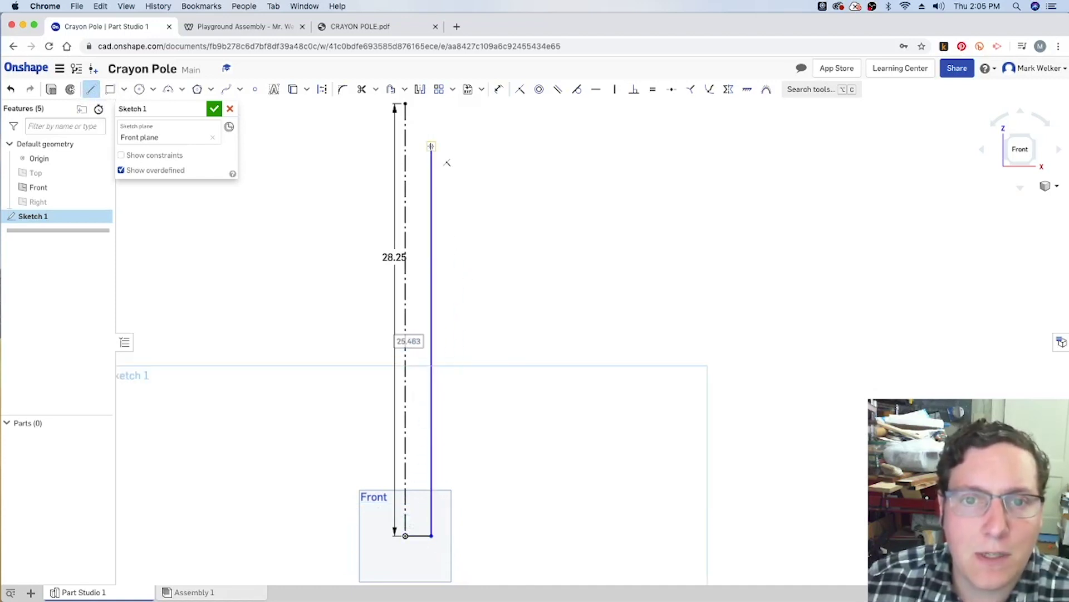
left_click(422, 147)
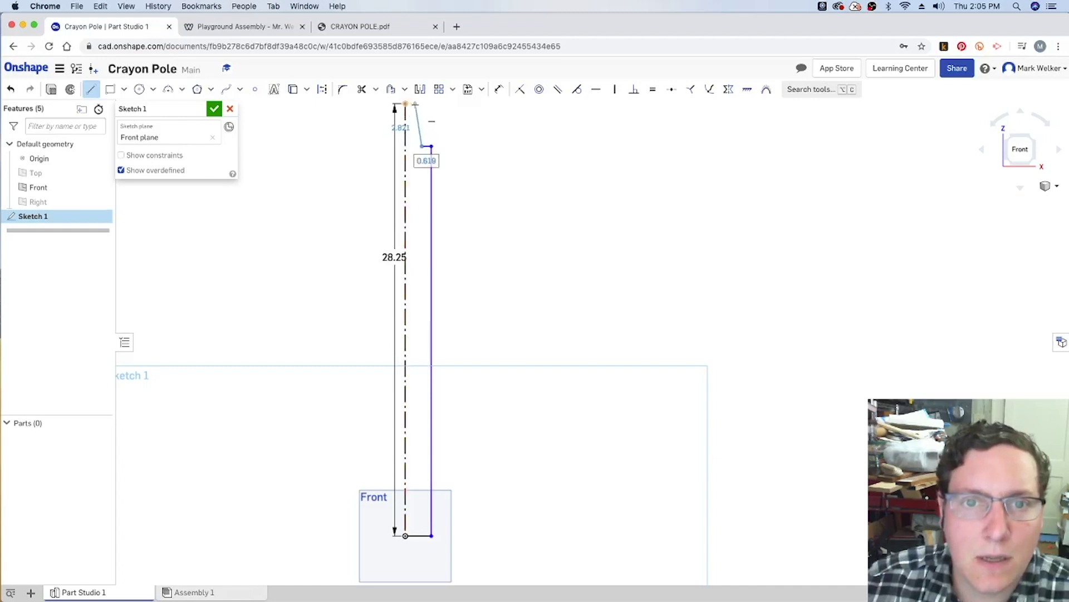
left_click(414, 104)
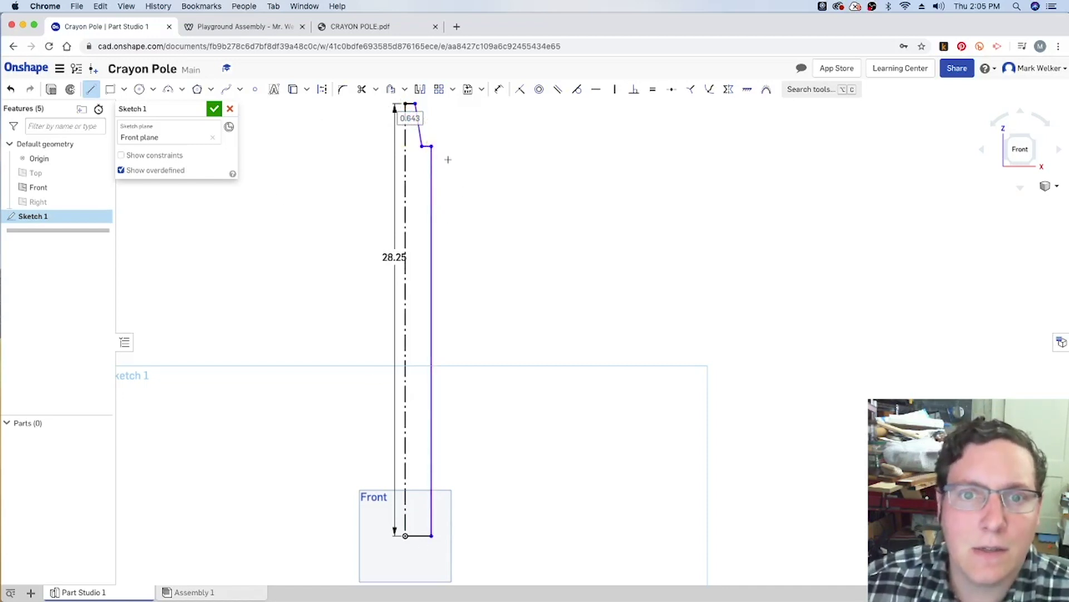
left_click(634, 89)
Step: Constrain the top segment perpendicular to the side line and dimension the body diameter as Ø3
left_click(427, 146)
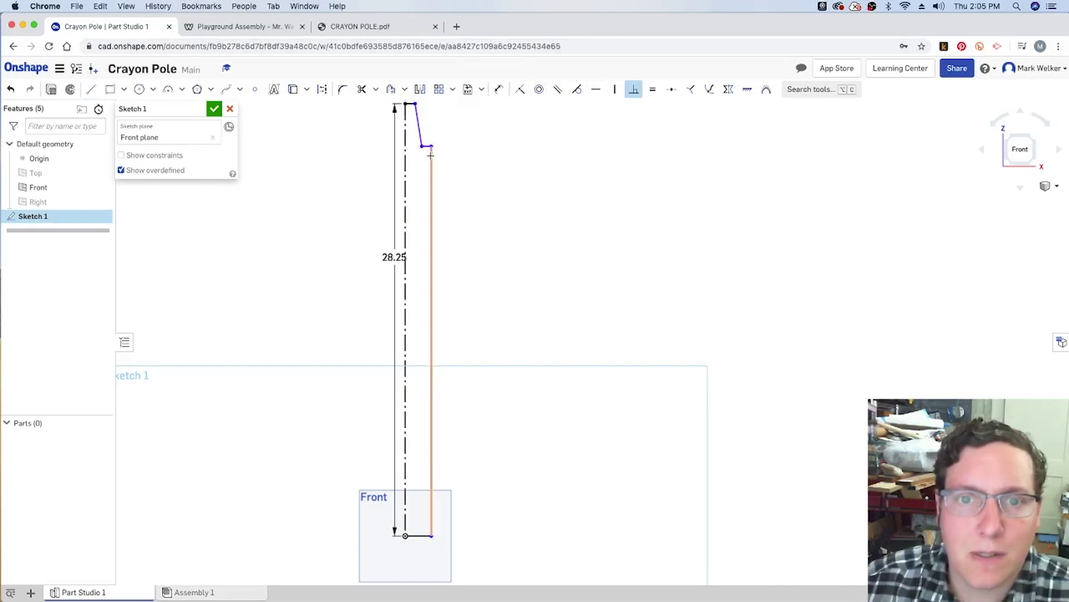
left_click(432, 367)
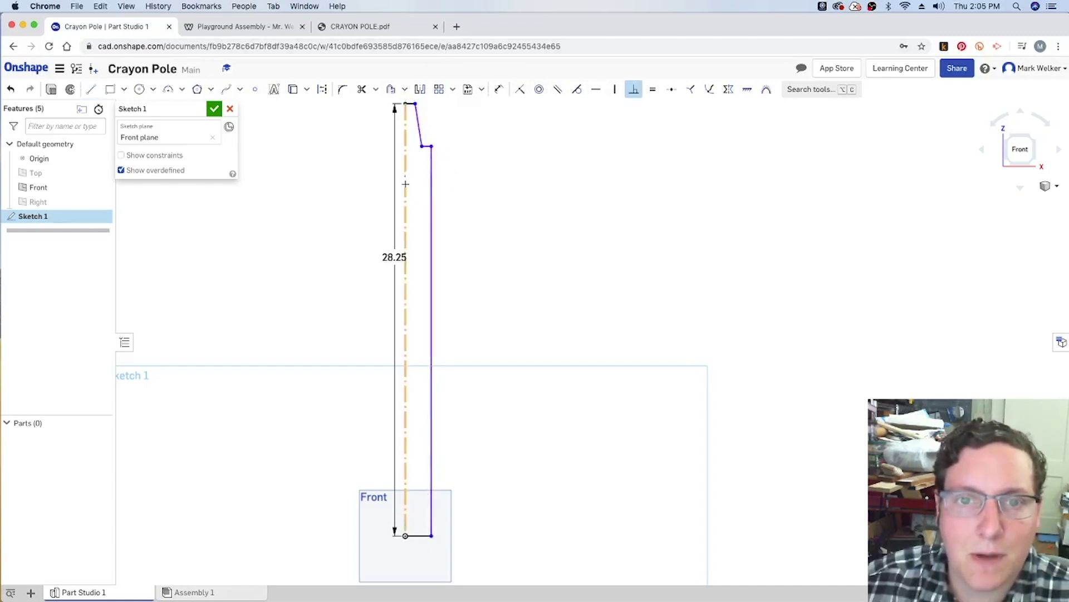
key("d")
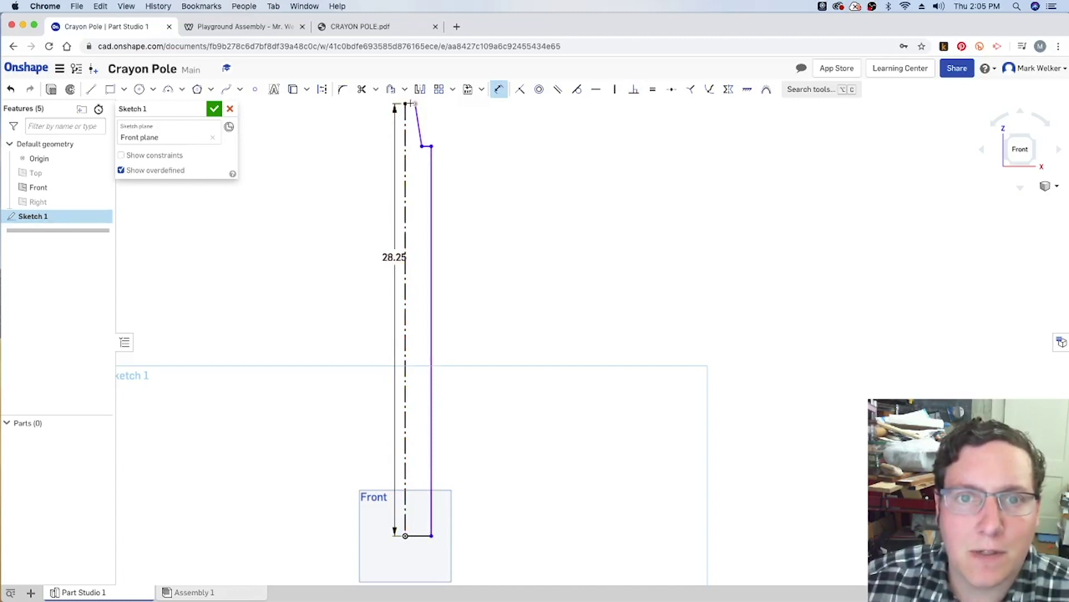
left_click(432, 522)
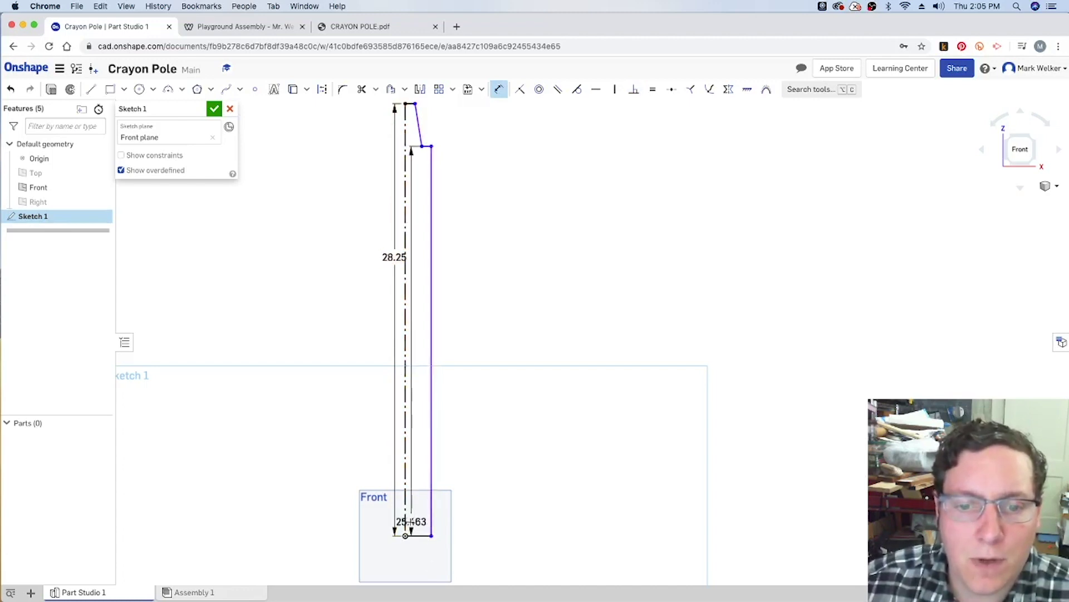
left_click(406, 521)
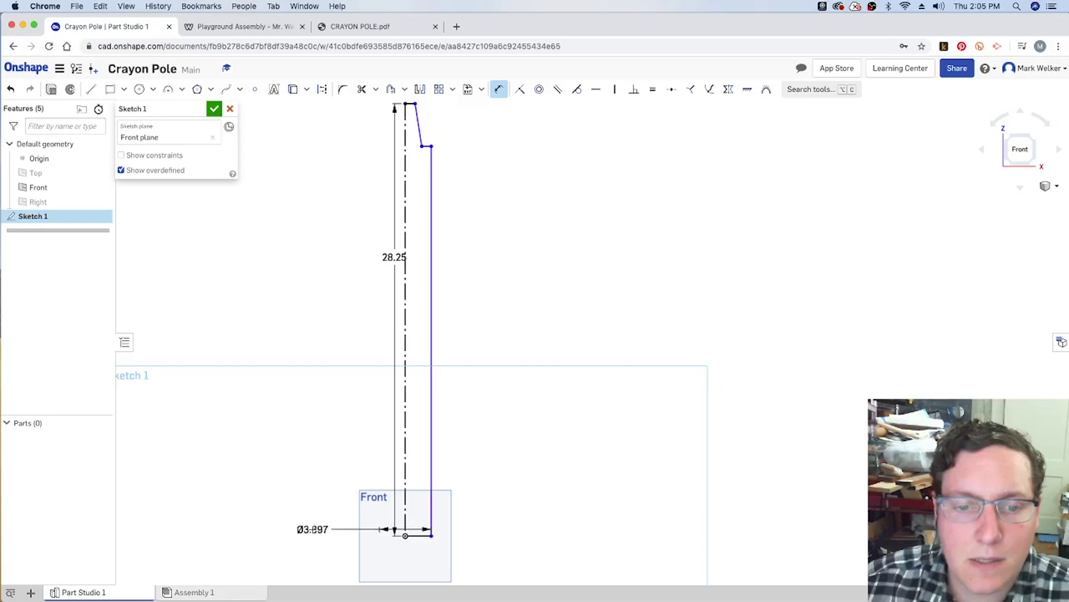
left_click(312, 529)
type("3")
key("Return")
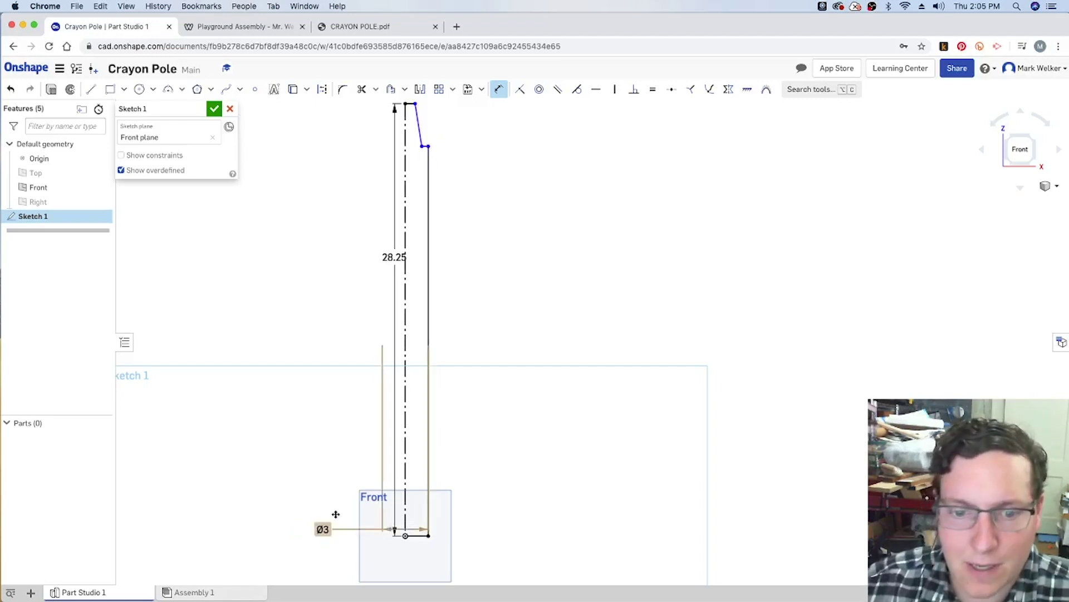
Step: Dimension the diameter at the taper's base as Ø2.7
left_click(422, 146)
left_click(405, 149)
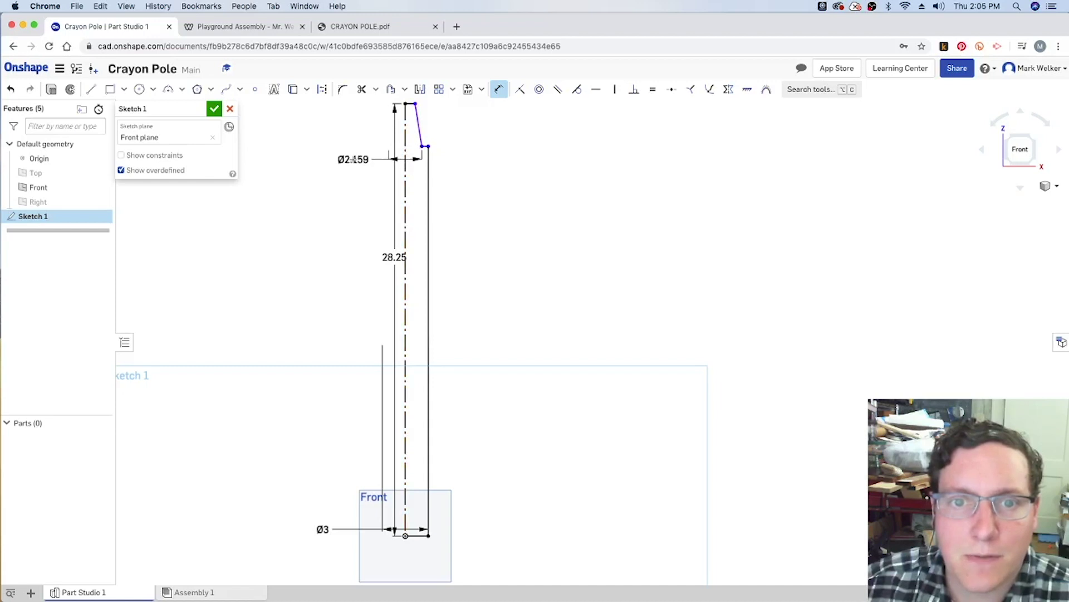
left_click(342, 161)
type("2.7")
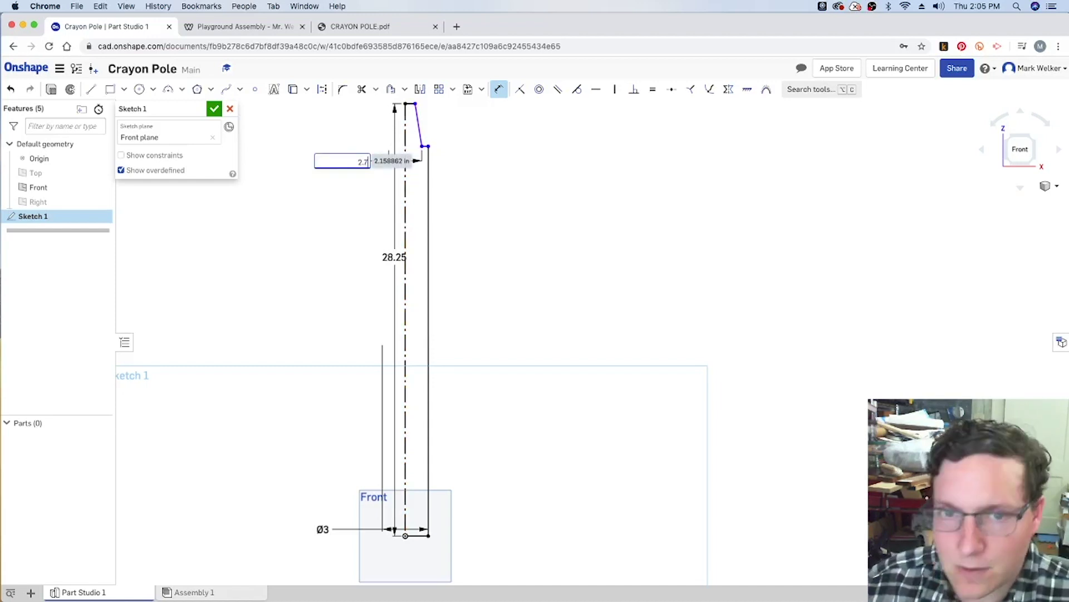
key("Return")
scroll(407, 105, "down", 2)
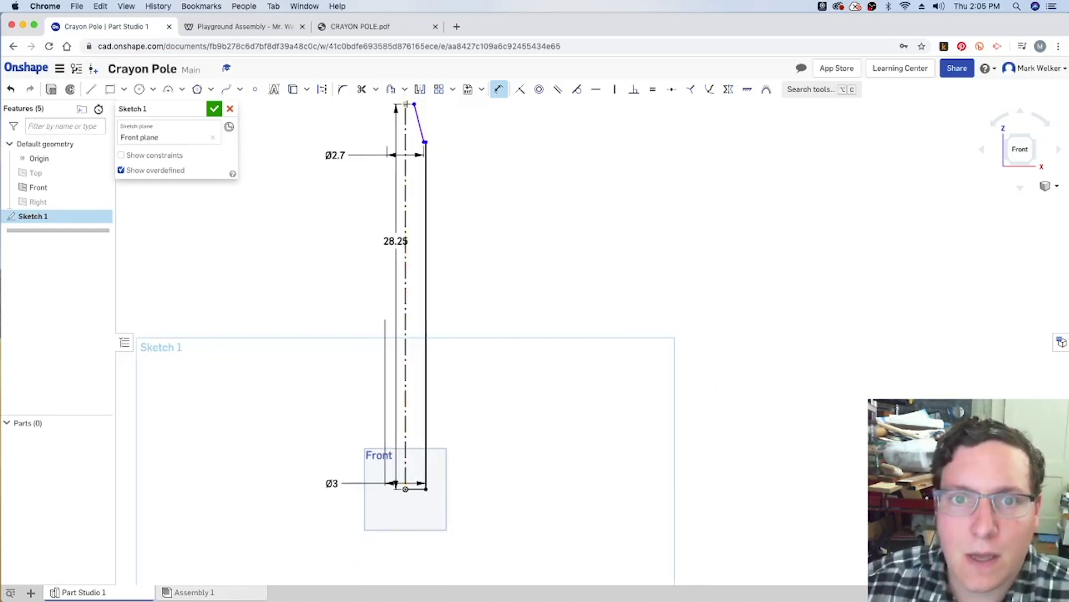
scroll(406, 105, "up", 2)
scroll(410, 104, "down", 2)
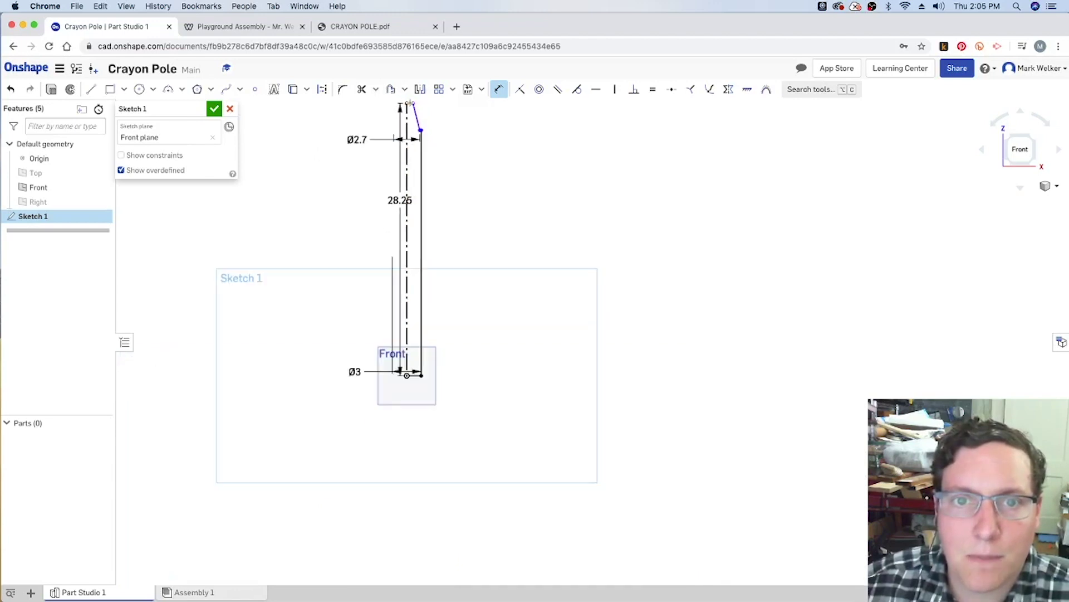
scroll(413, 106, "up", 4)
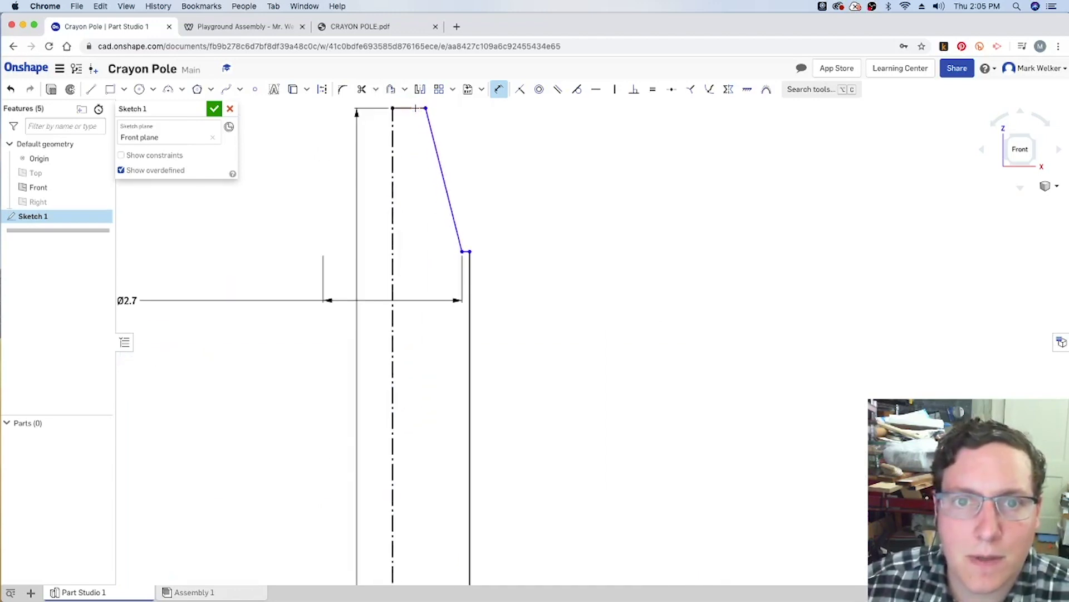
Step: Dimension the pointed tip's top corner across the centerline as Ø0.6
left_click(415, 107)
scroll(315, 113, "up", 1)
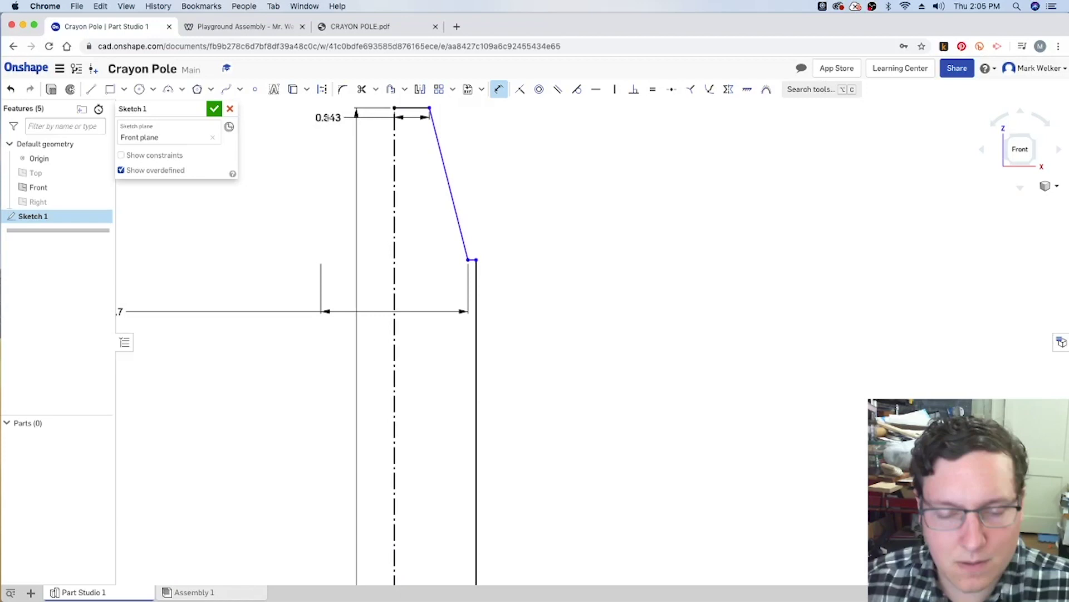
key("Escape")
key("d")
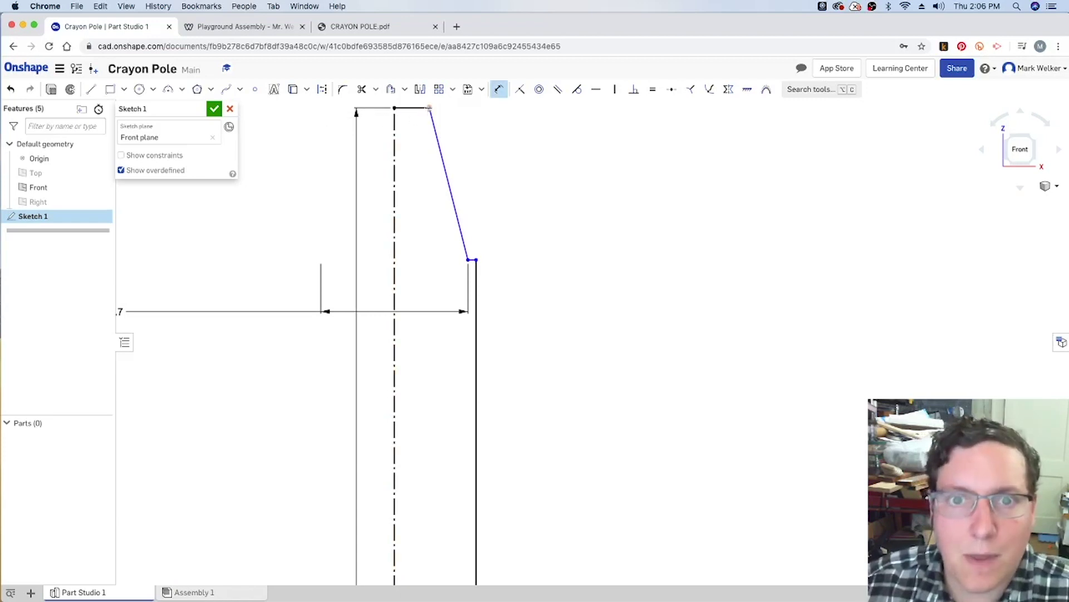
left_click(394, 125)
left_click(430, 108)
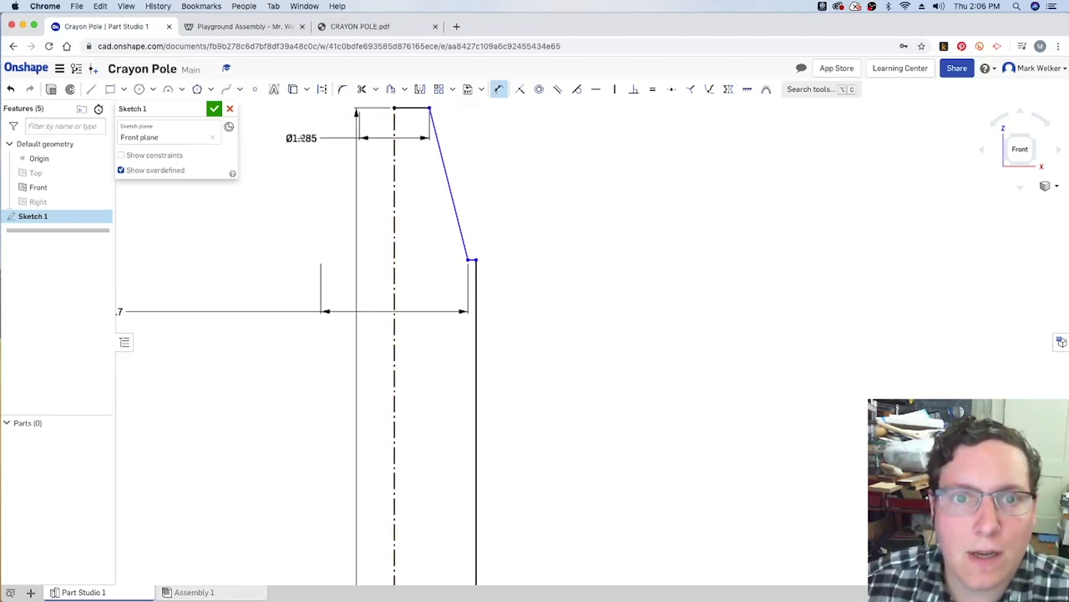
left_click(302, 139)
type(".6")
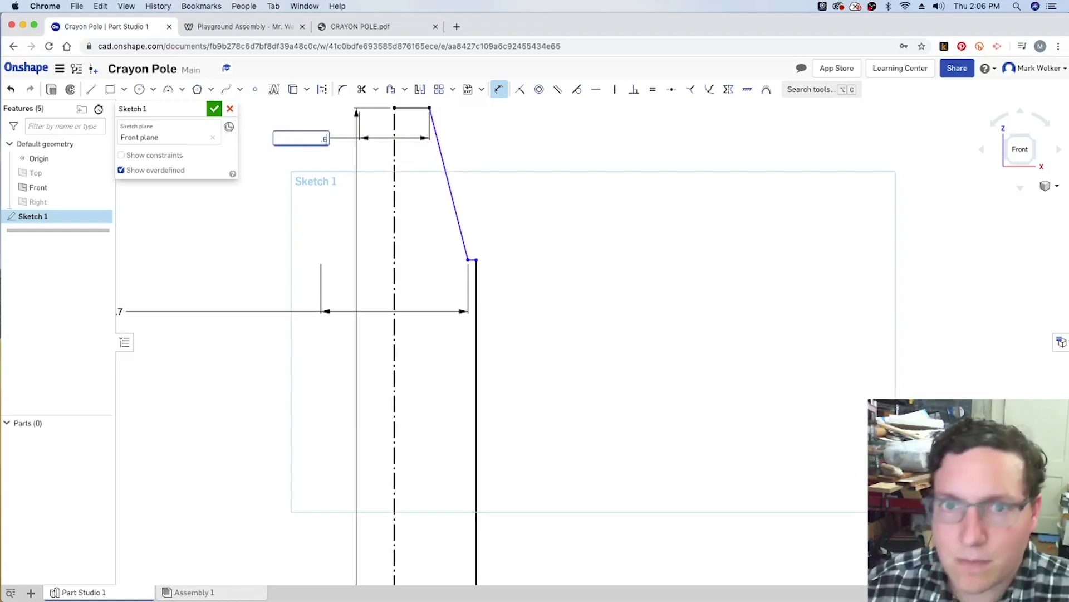
key("Return")
scroll(312, 192, "down", 5)
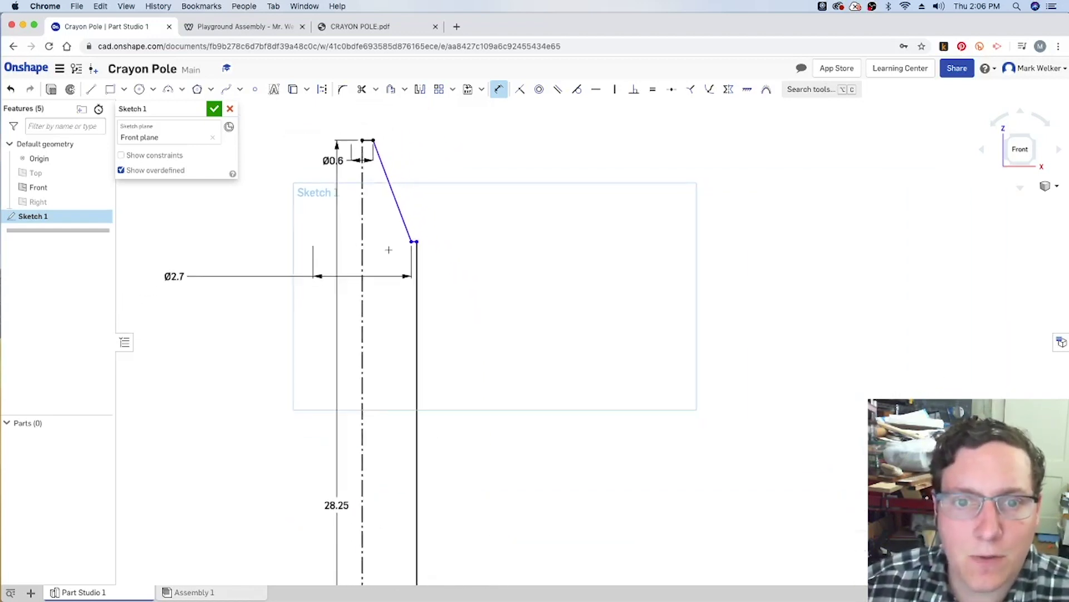
scroll(419, 242, "up", 5)
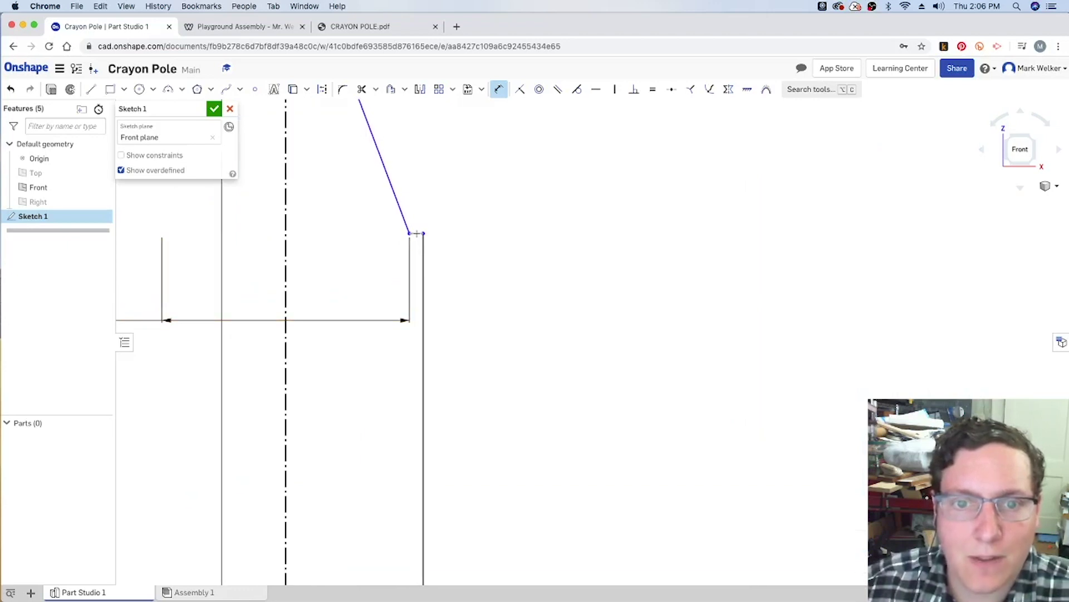
scroll(417, 233, "down", 5)
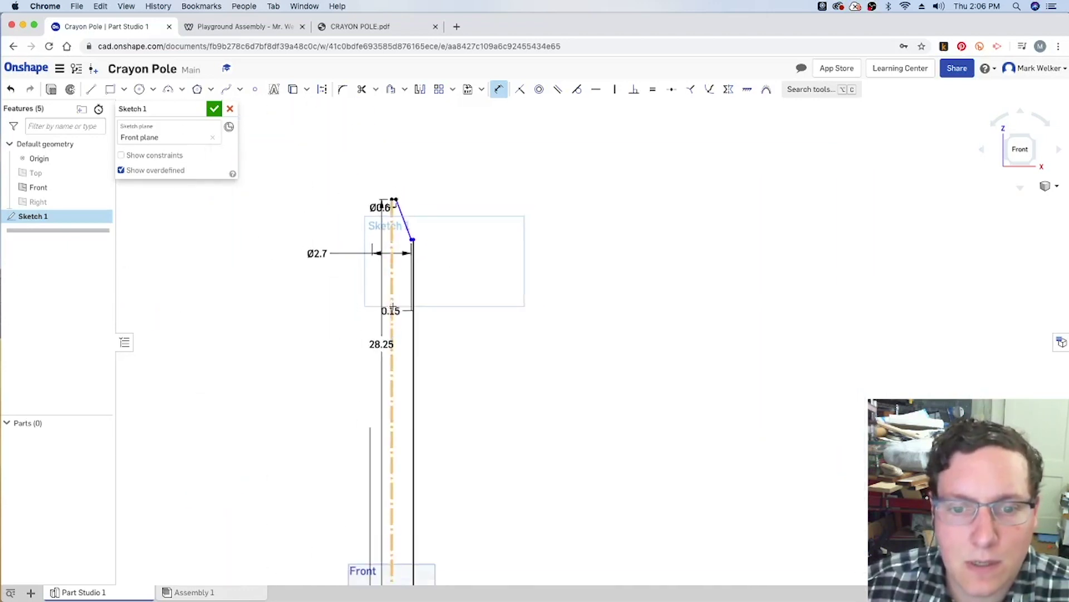
scroll(395, 290, "down", 3)
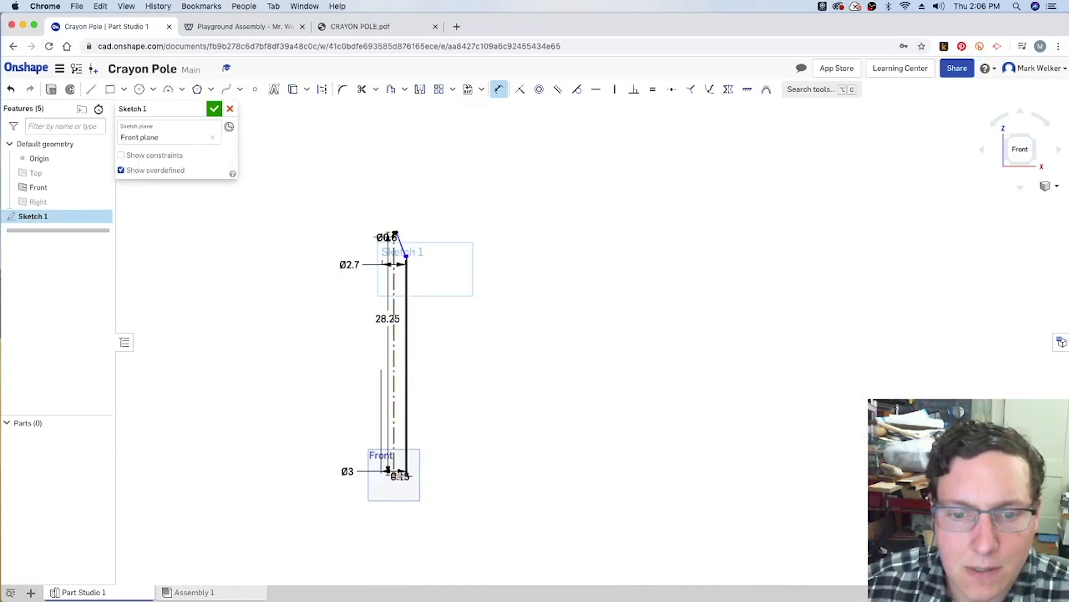
key("Escape")
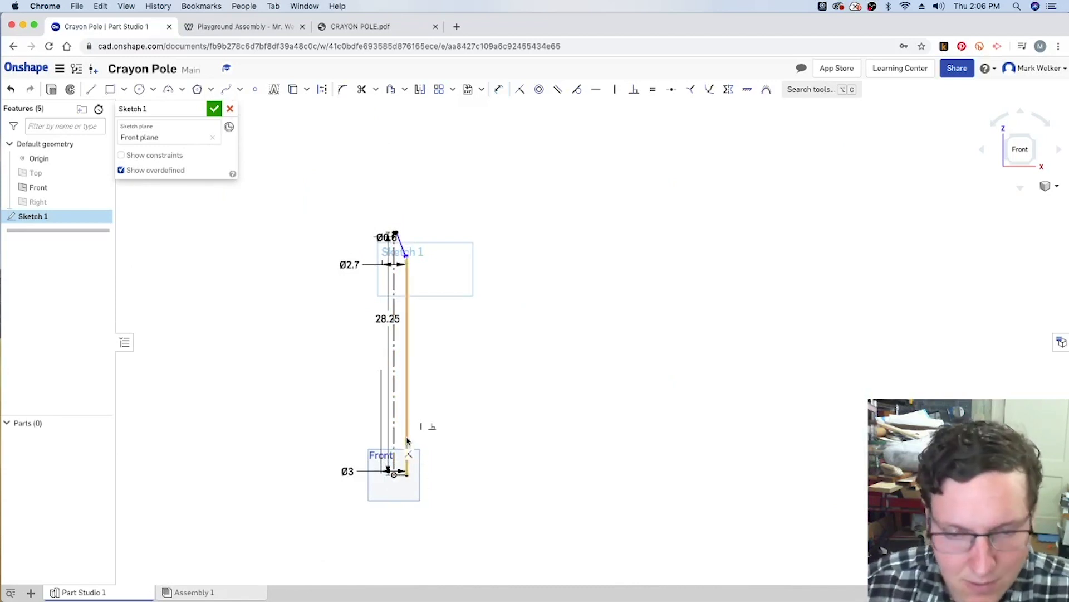
Step: Dimension the straight shaft length as 24, copied from the drawing's 24.00 value
key("u")
left_click(408, 412)
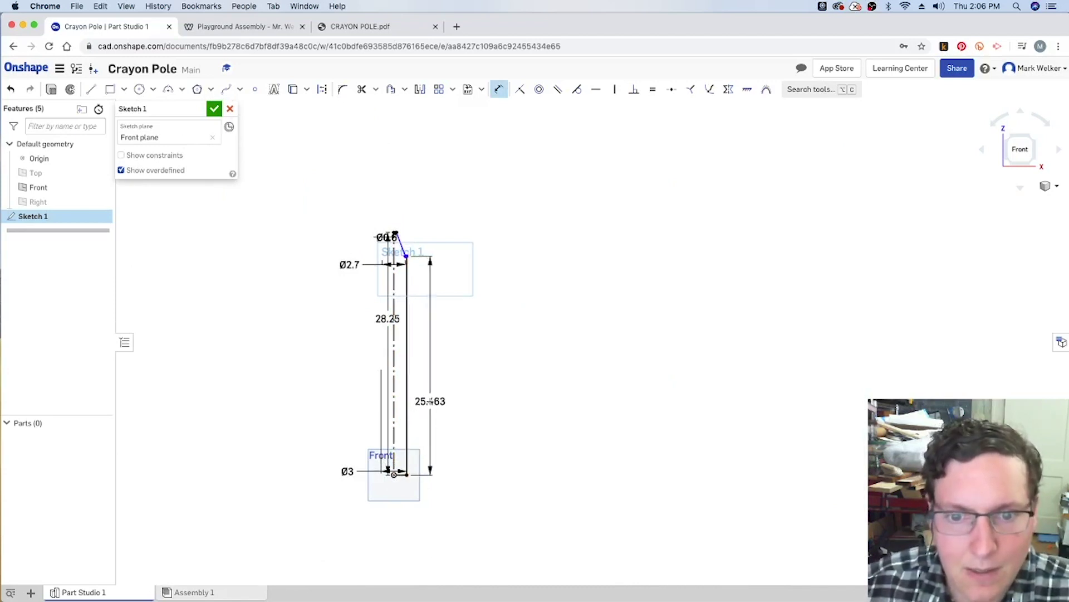
left_click(438, 400)
left_click(395, 21)
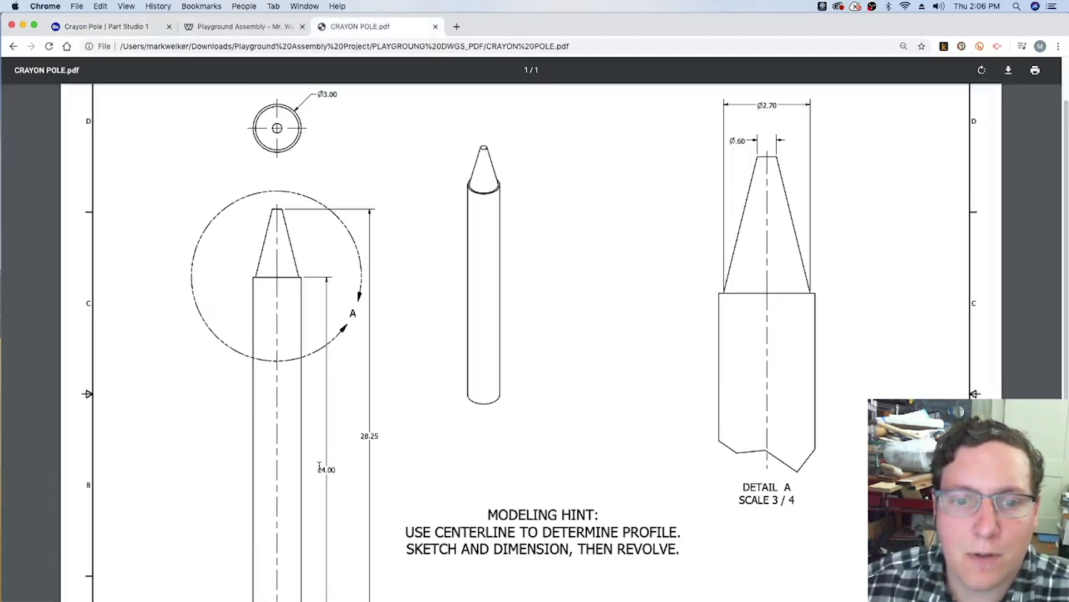
left_click_drag(319, 466, 337, 473)
key("cmd+c")
left_click(127, 27)
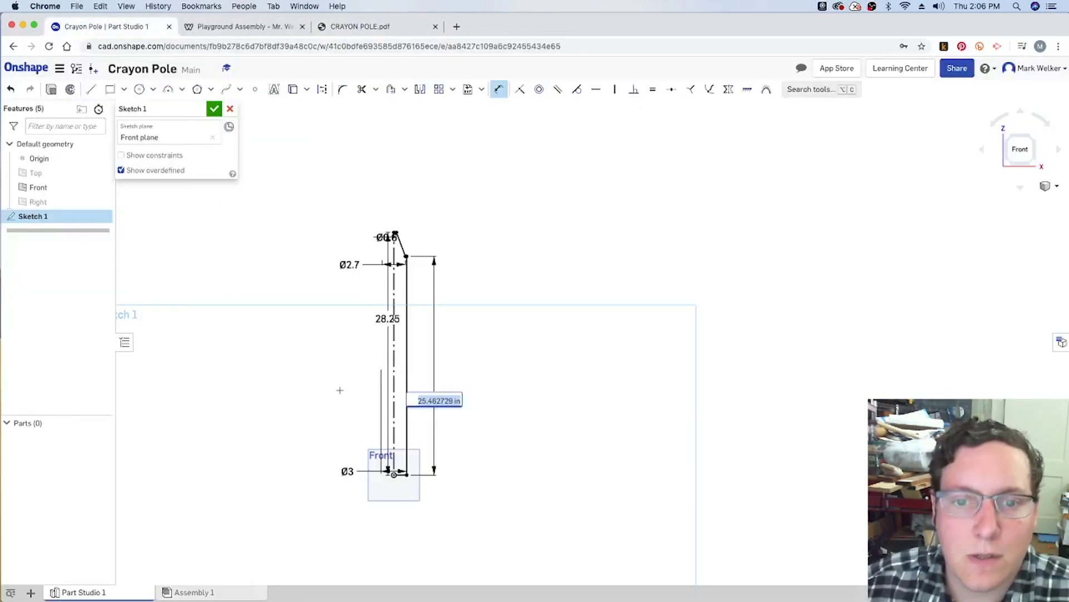
key("cmd+v")
key("Return")
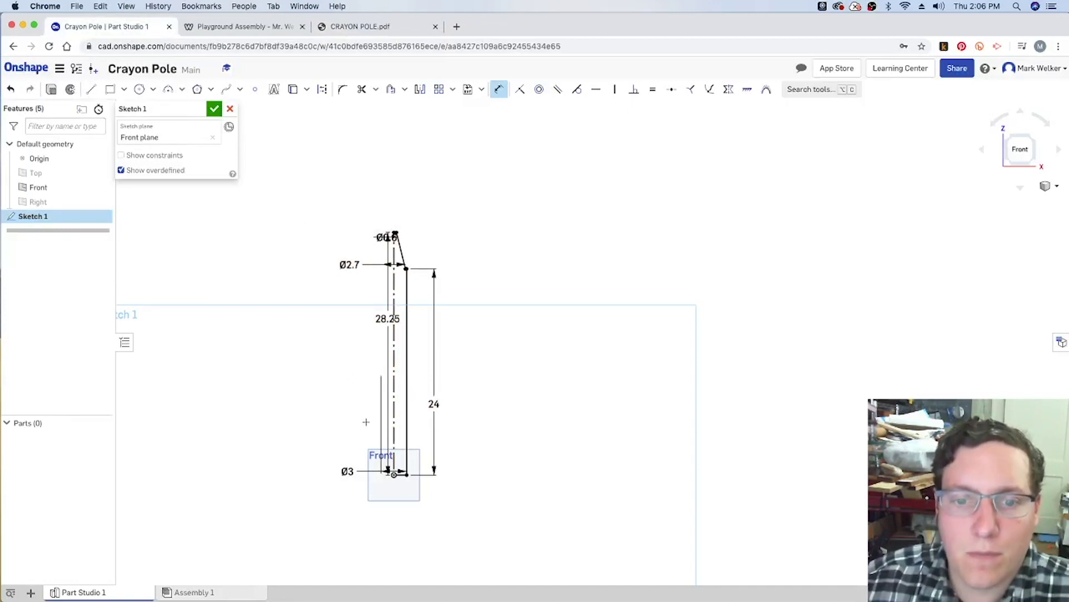
scroll(398, 405, "up", 5)
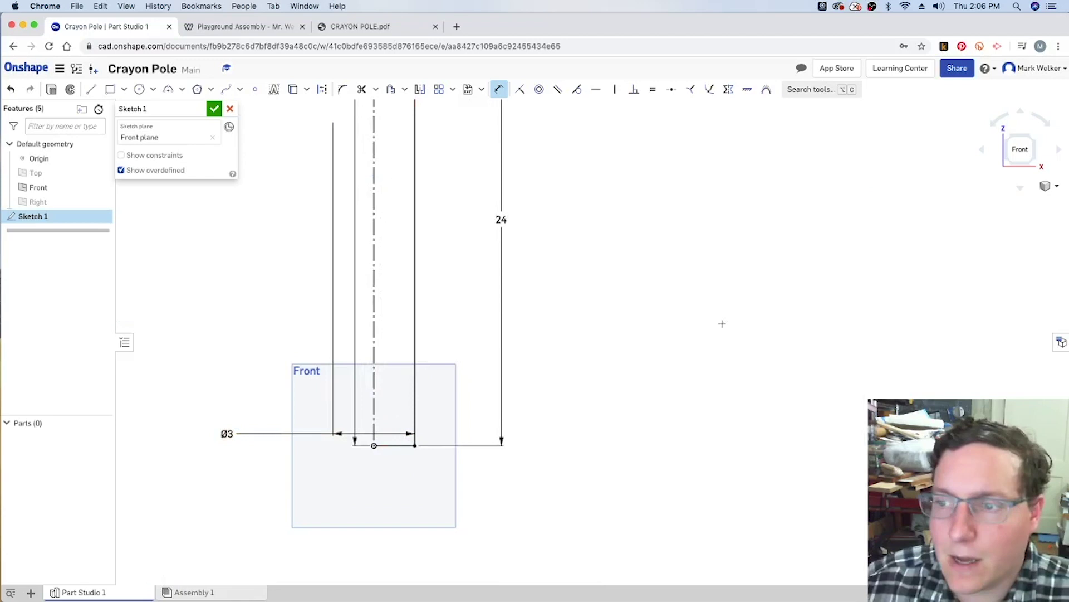
scroll(448, 221, "up", 10)
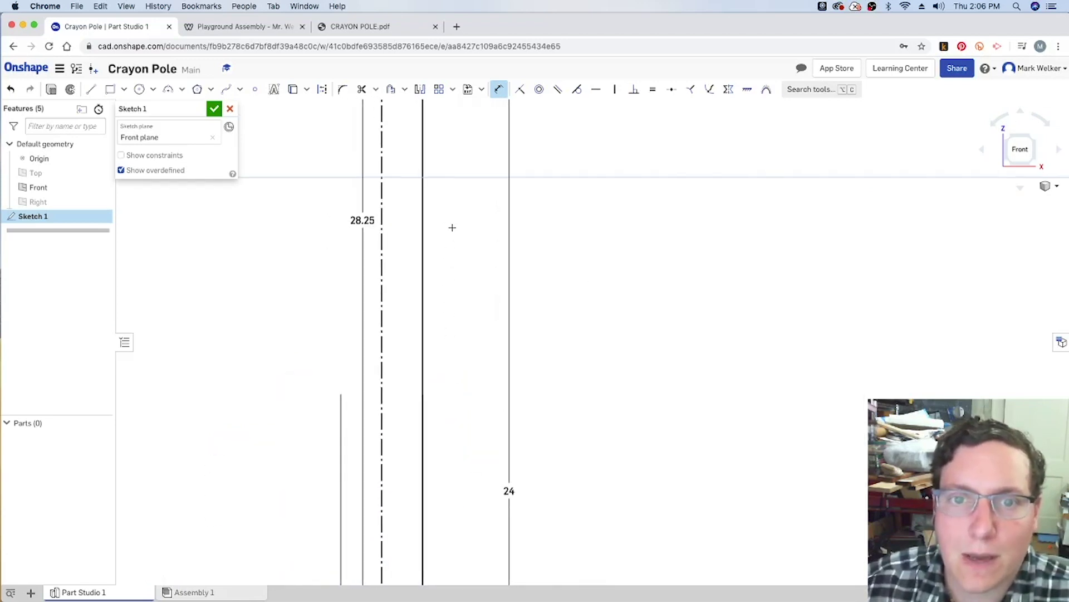
middle_click_drag(452, 228, 448, 455)
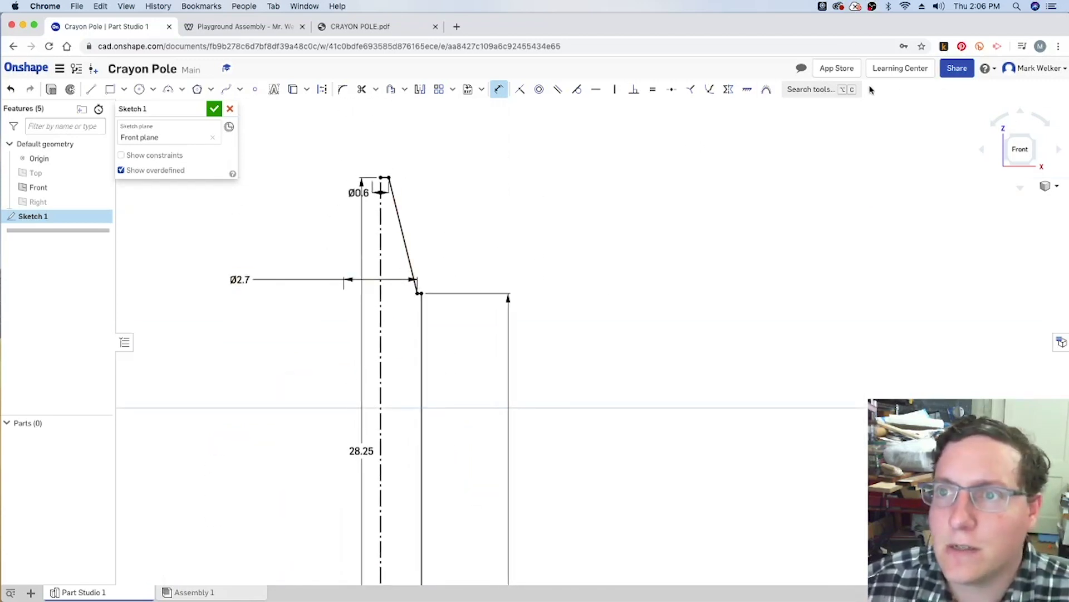
Step: Finish the sketch and set up a surface revolve of the four profile edges about the centerline
left_click(214, 109)
left_click(1009, 137)
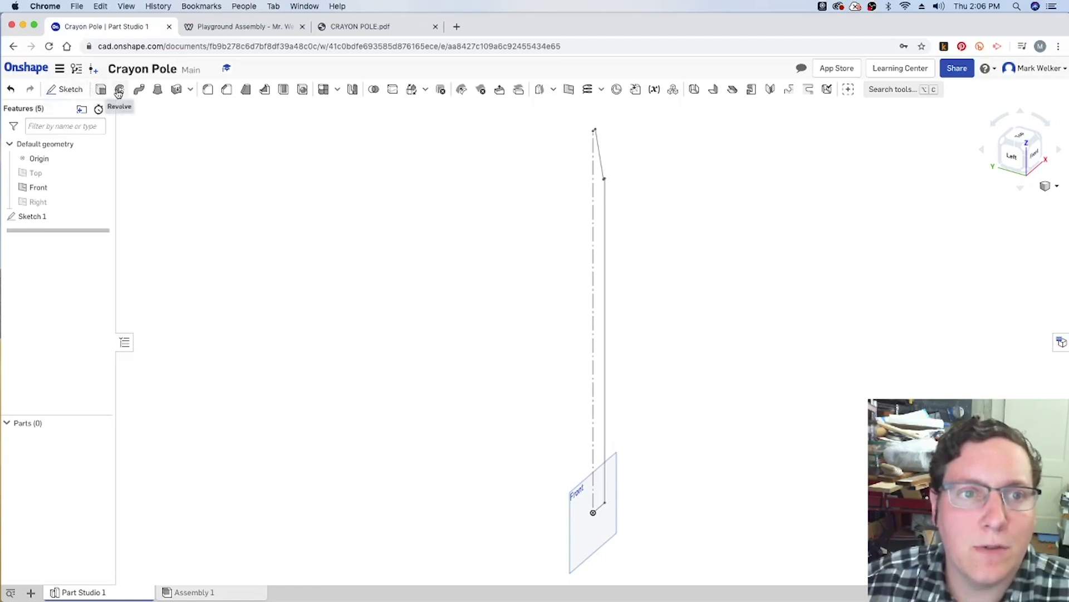
left_click(119, 91)
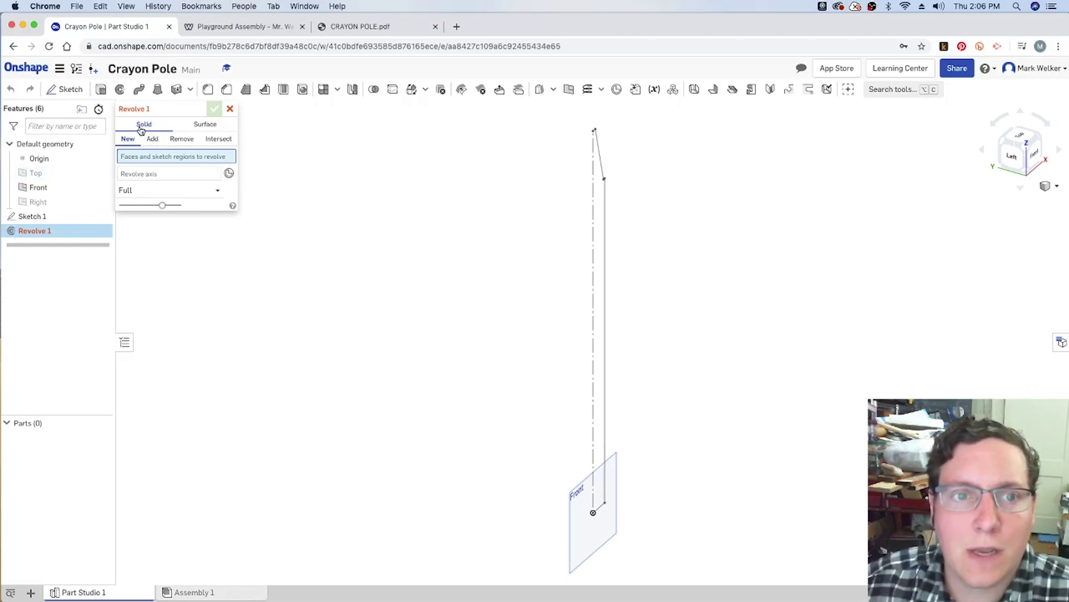
left_click(198, 124)
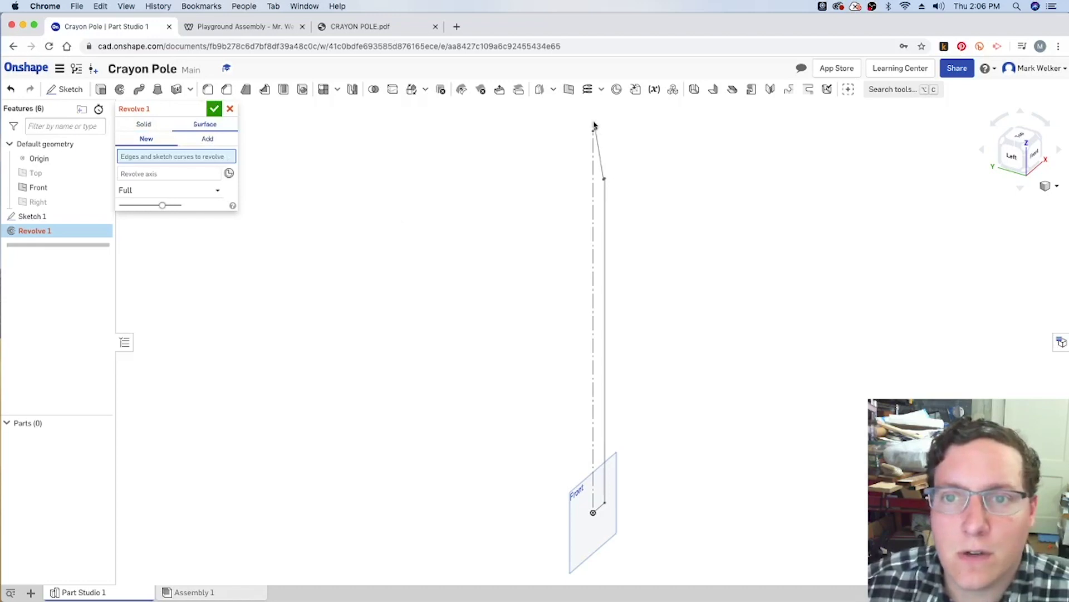
mouse_move(587, 118)
left_mouse_down()
mouse_move(630, 265)
mouse_move(645, 525)
left_mouse_up()
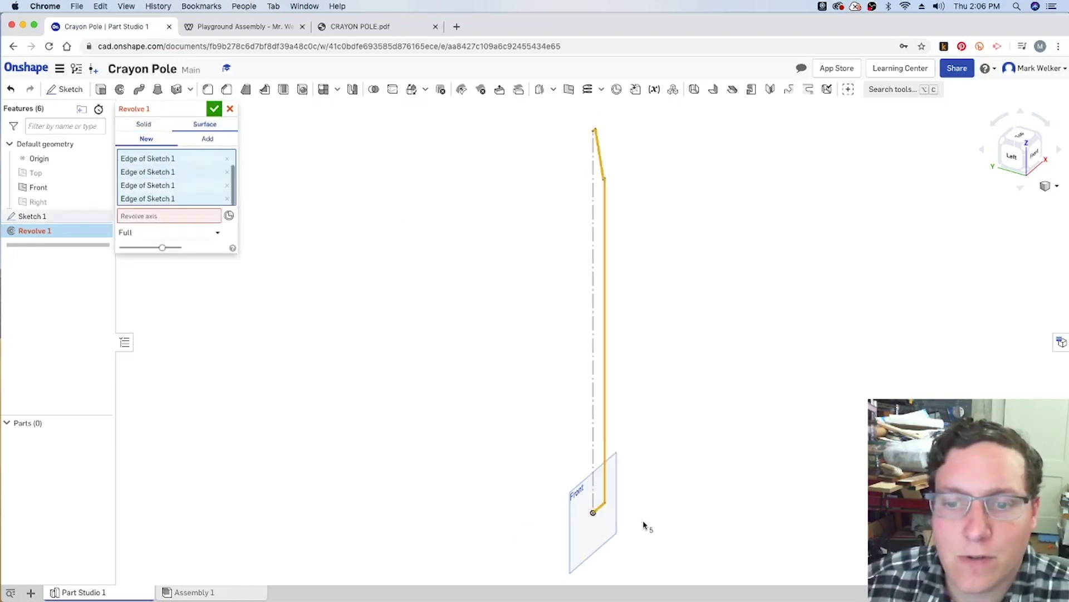
left_click(154, 217)
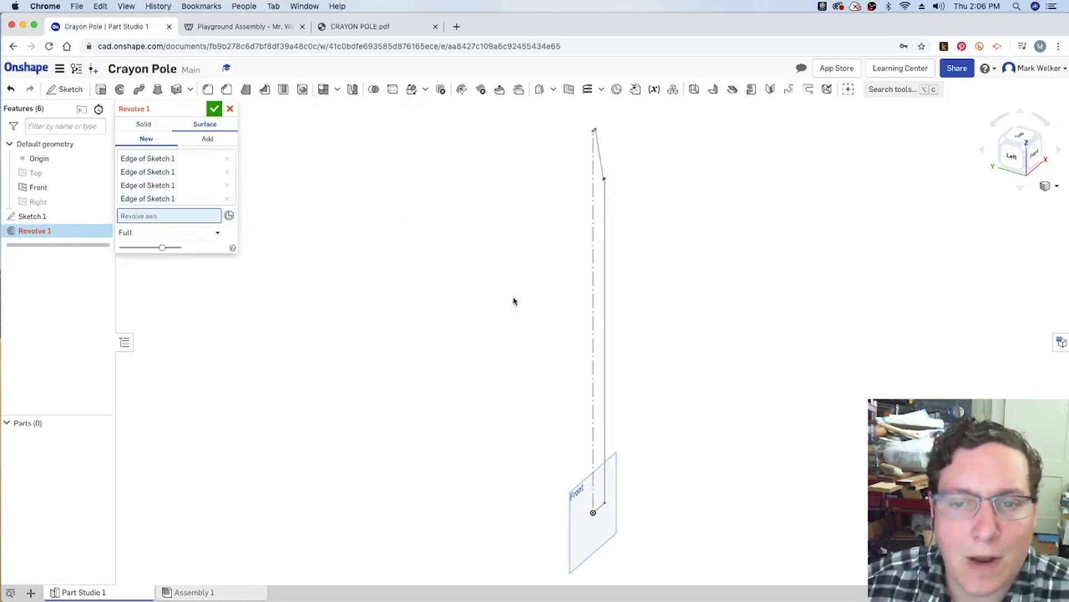
left_click(594, 280)
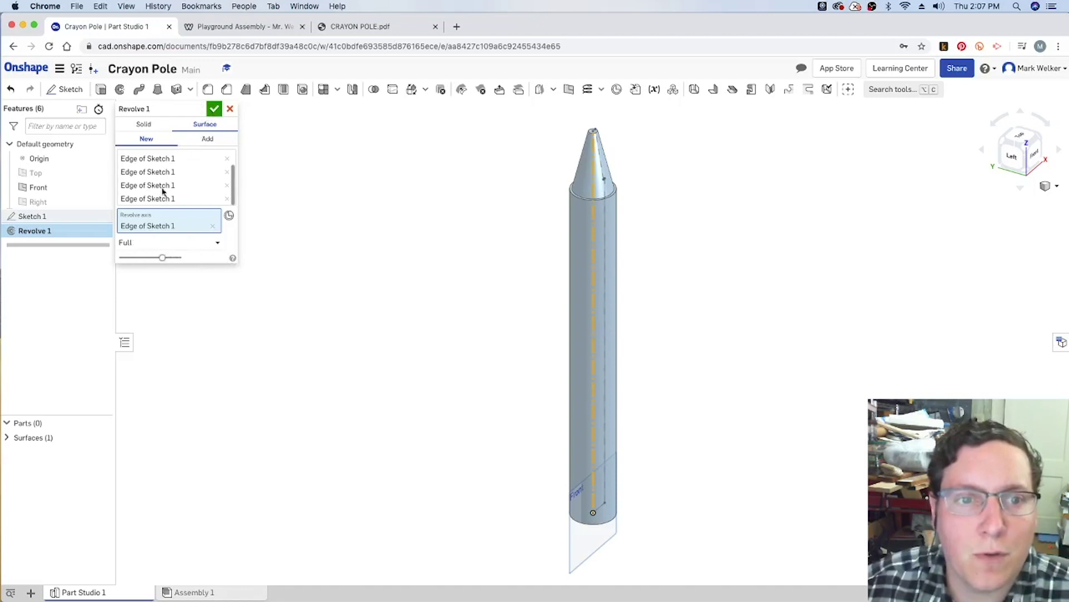
Step: Accept Revolve 1 and close the Crayon Pole document
left_click(214, 108)
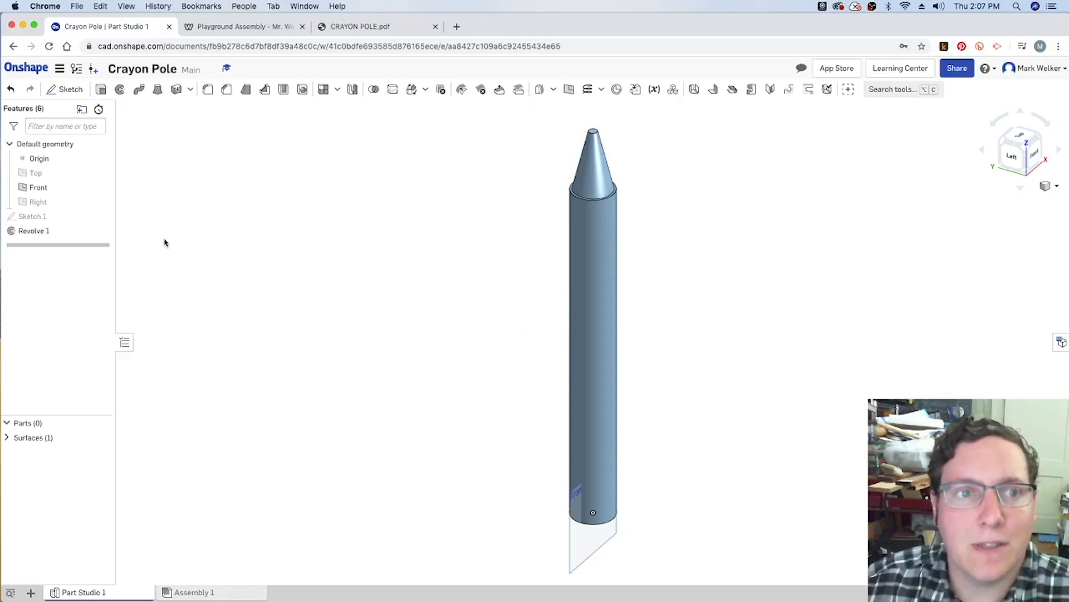
left_click(59, 68)
left_click(89, 210)
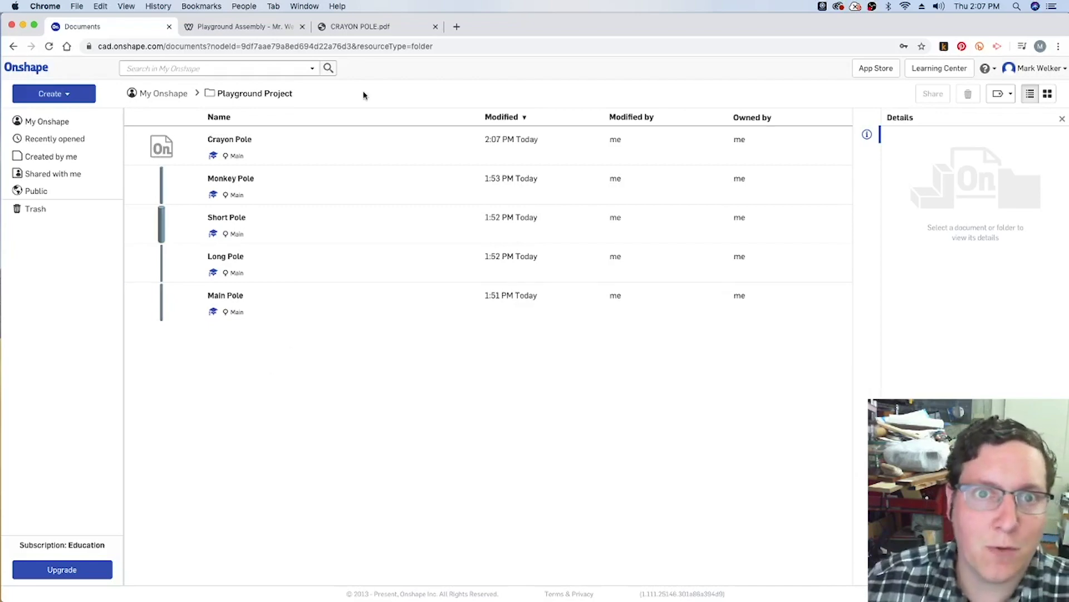
Step: Switch to the CRAYON POLE.pdf drawing in Chrome to review its dimensions and revolve hint
left_click(356, 26)
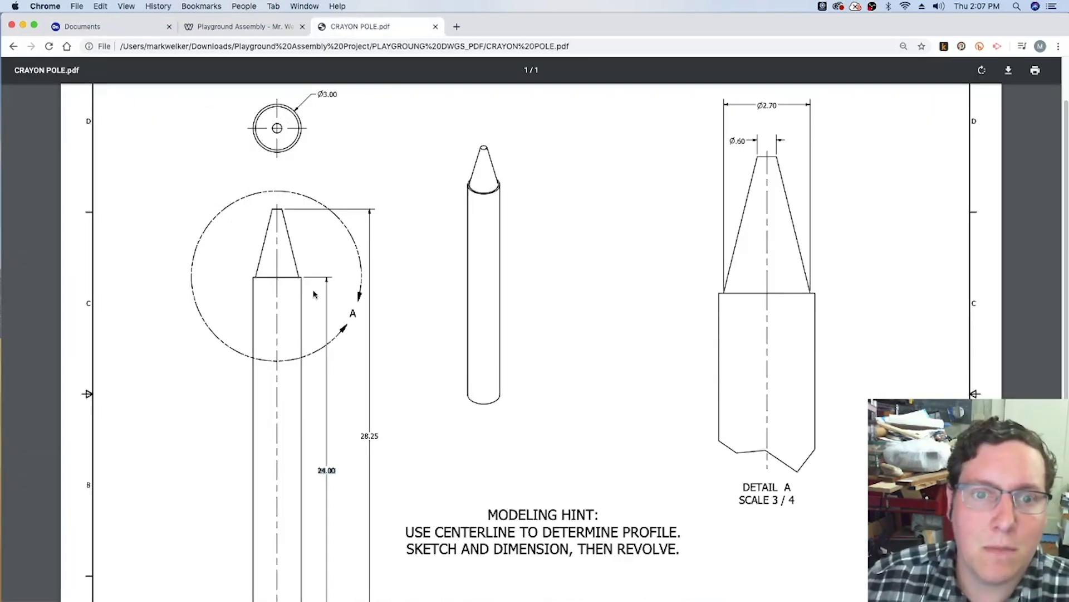